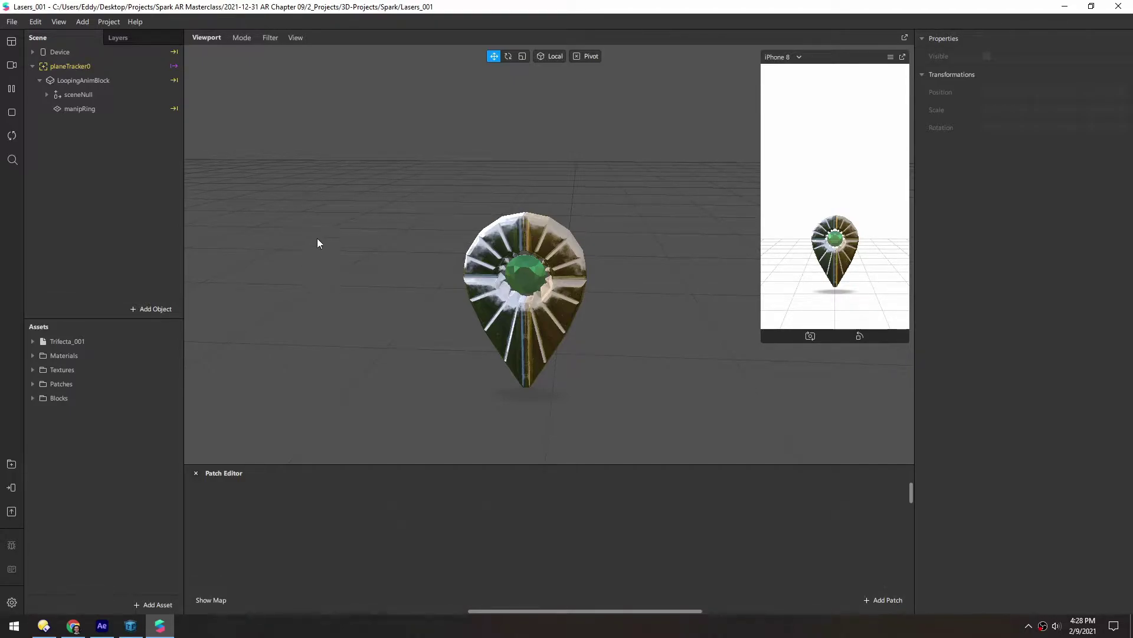
# - Preview tex_laser_001.png in Directory Opus and drag it into Spark AR's Assets as a texture
pyautogui.click(43, 626)
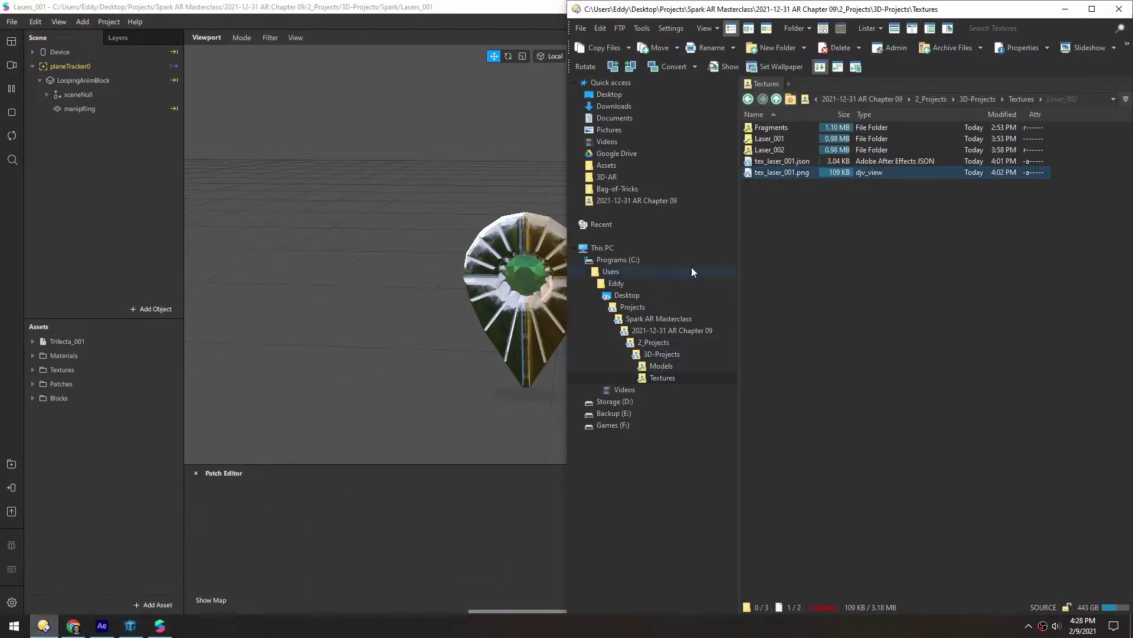
pyautogui.doubleClick(747, 176)
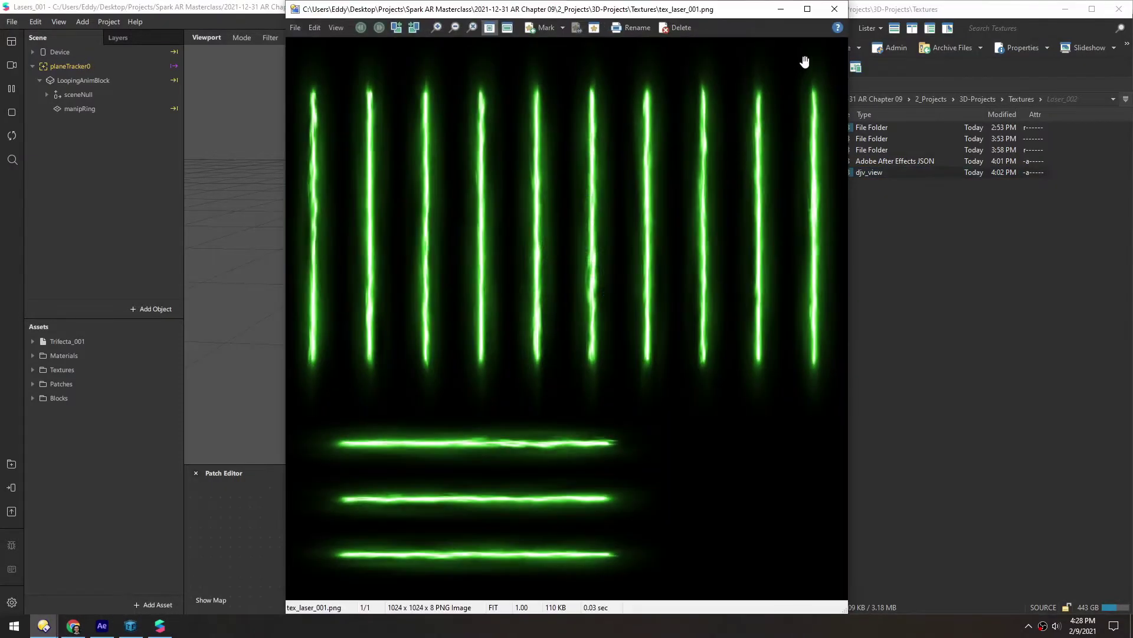
pyautogui.click(839, 7)
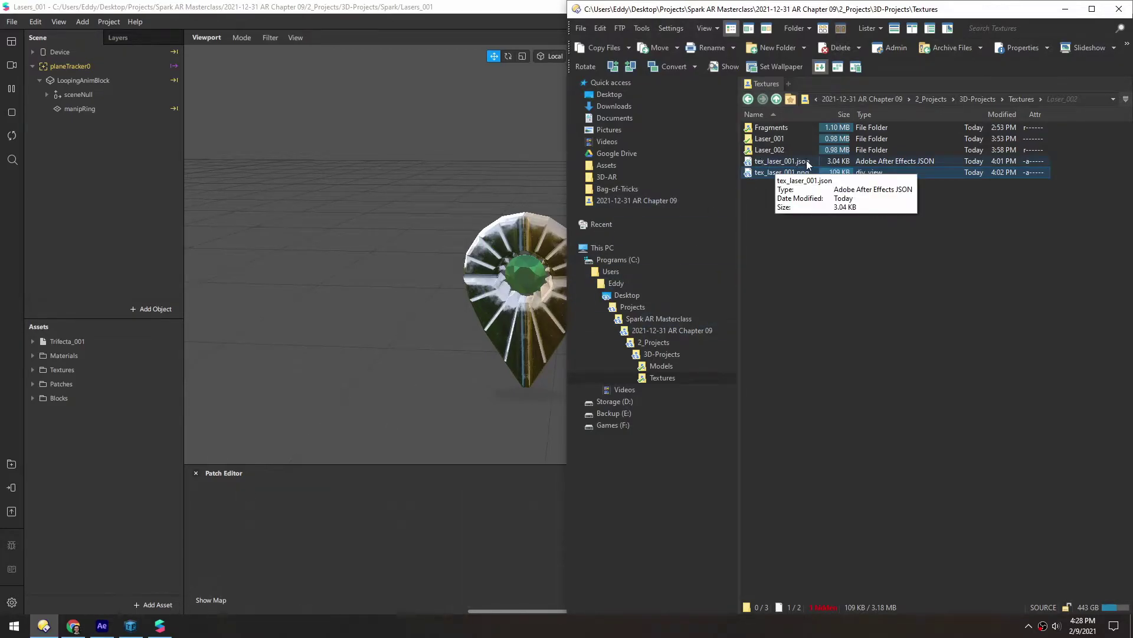
pyautogui.moveTo(752, 173); pyautogui.dragTo(90, 471)
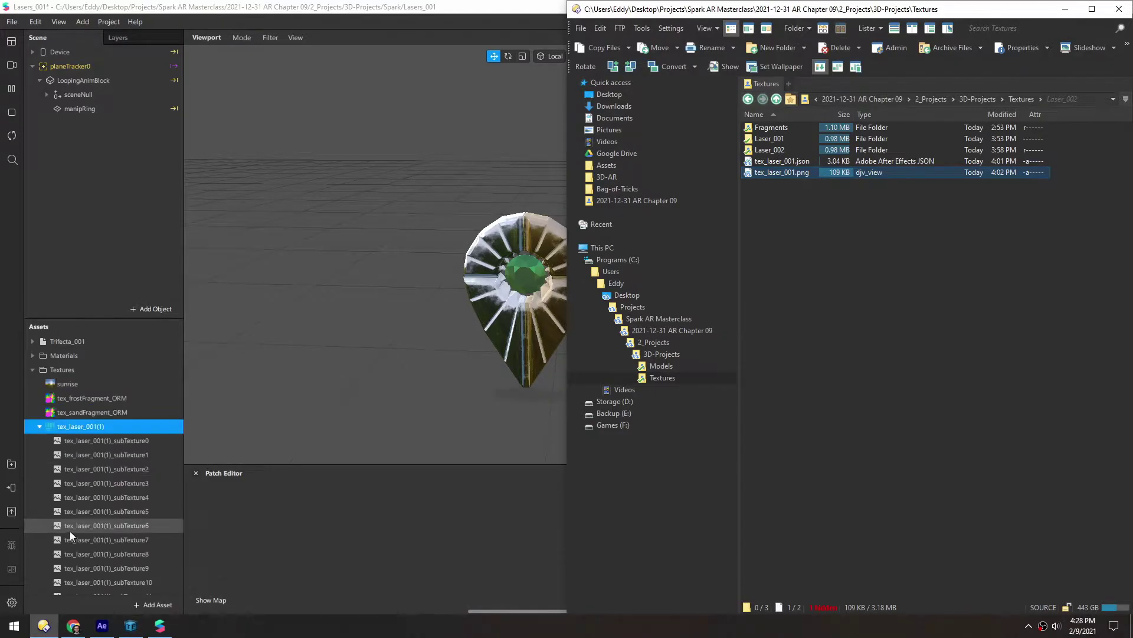
# - Keep tex_laser_001(1) configured as a JSON sprite sheet and tick No compression
pyautogui.click(52, 425)
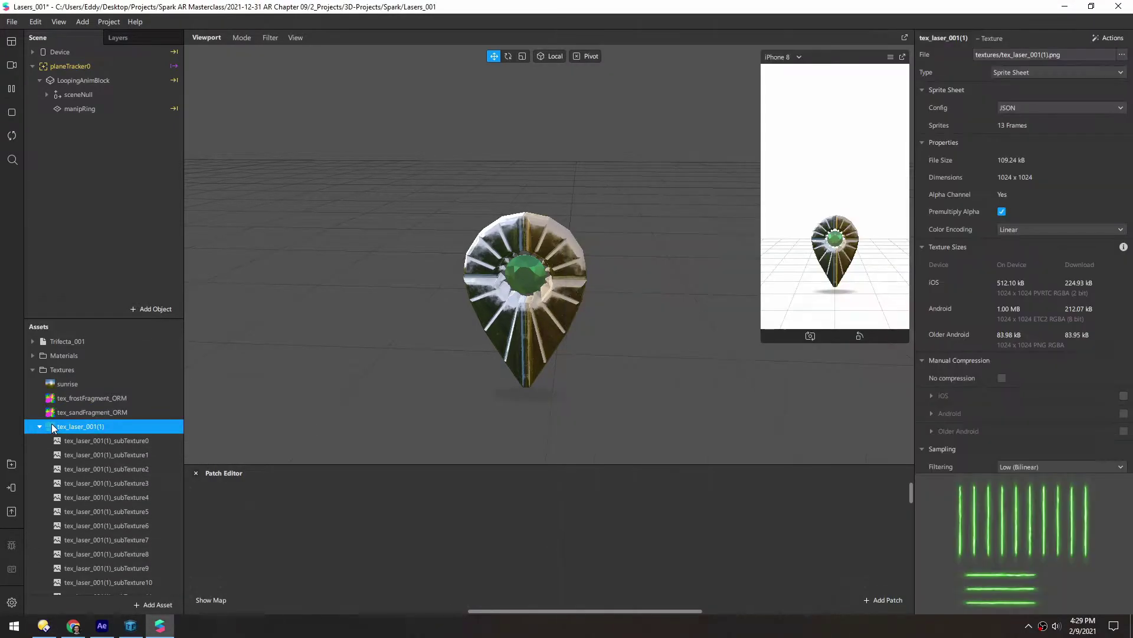
pyautogui.click(1003, 106)
pyautogui.click(965, 111)
pyautogui.click(1002, 377)
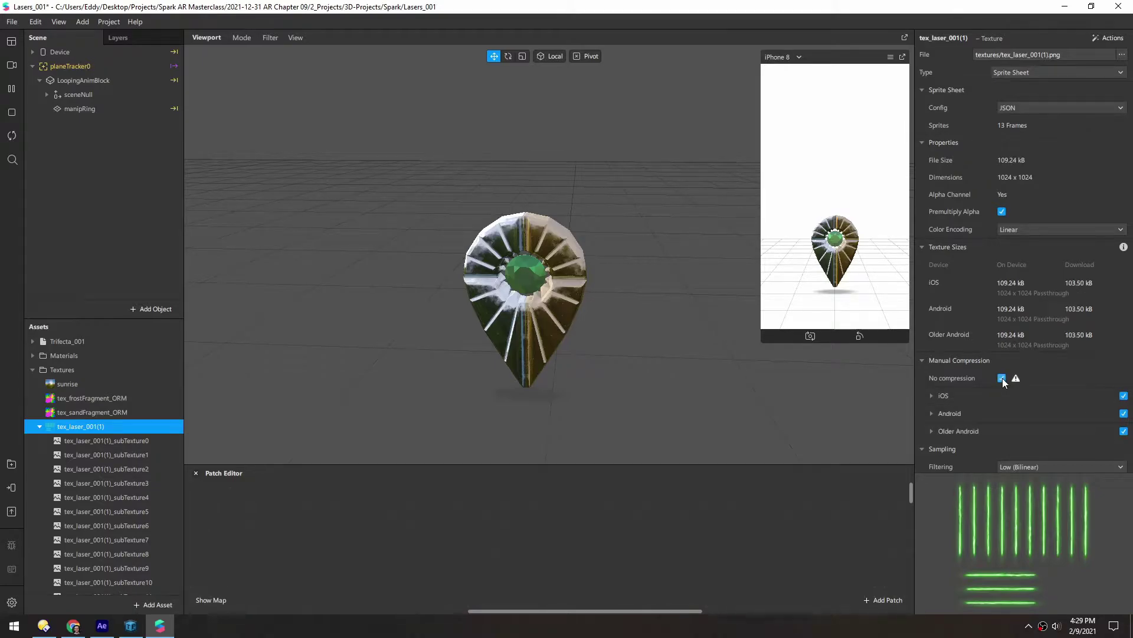
pyautogui.click(39, 426)
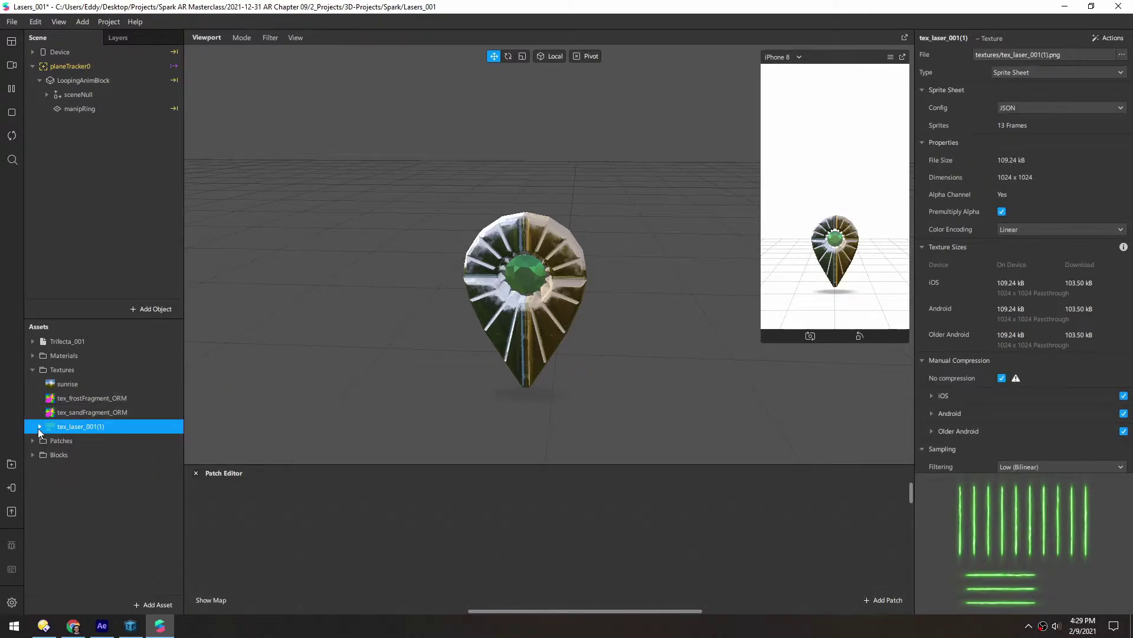
# - Add an animation sequence named anim_laser using tex_laser_001(1) frames at 12 FPS
pyautogui.click(146, 603)
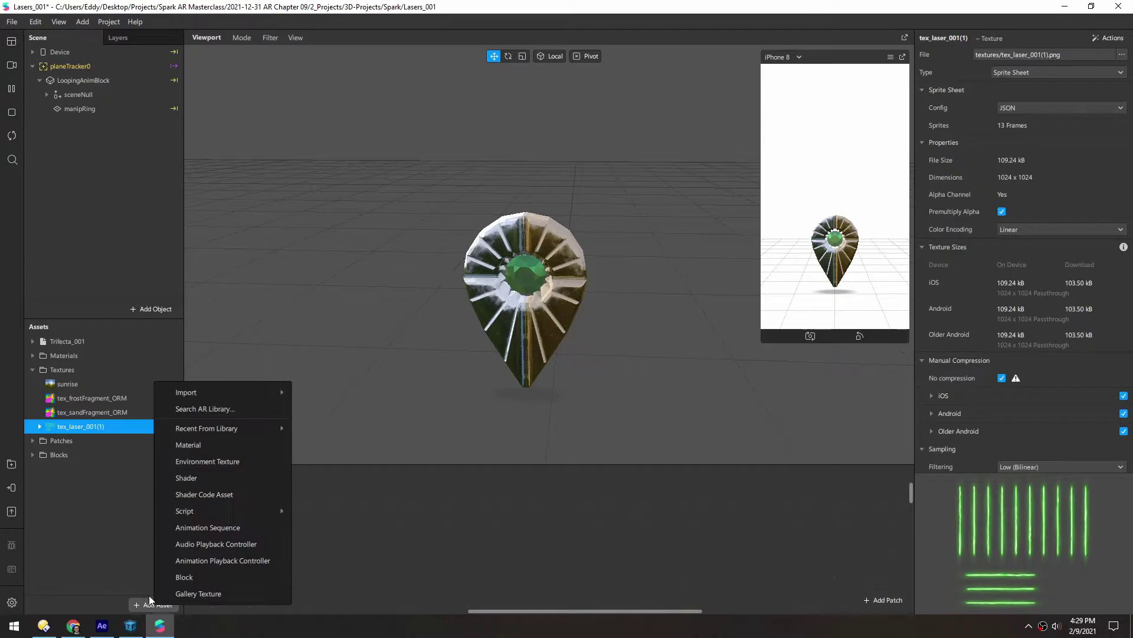
pyautogui.click(199, 526)
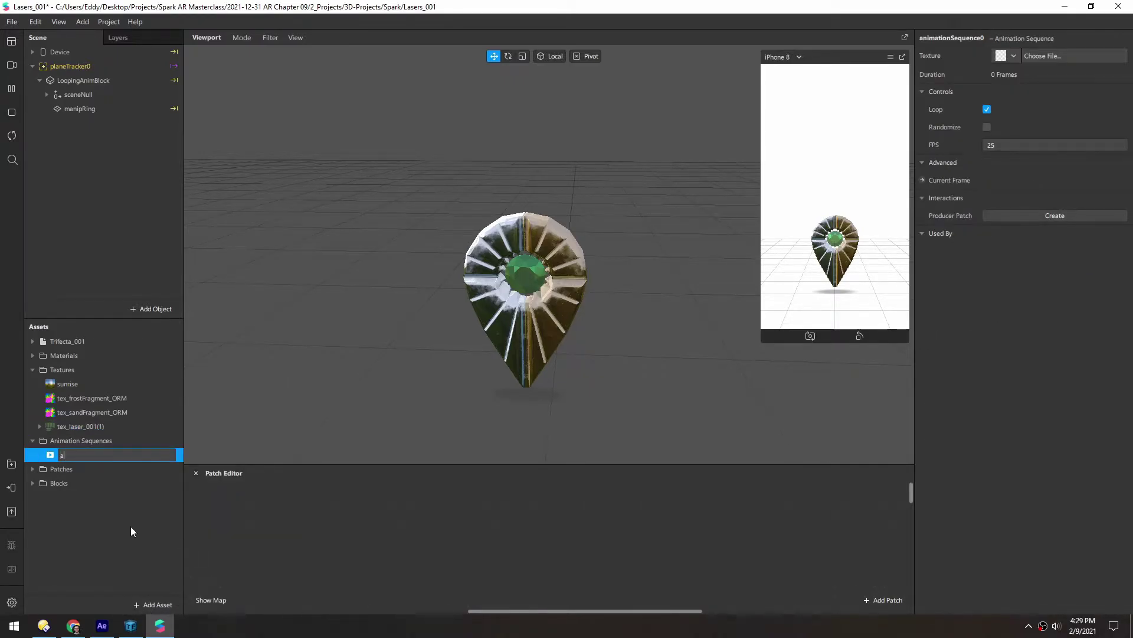
pyautogui.write('anim_laser')
pyautogui.press('Return')
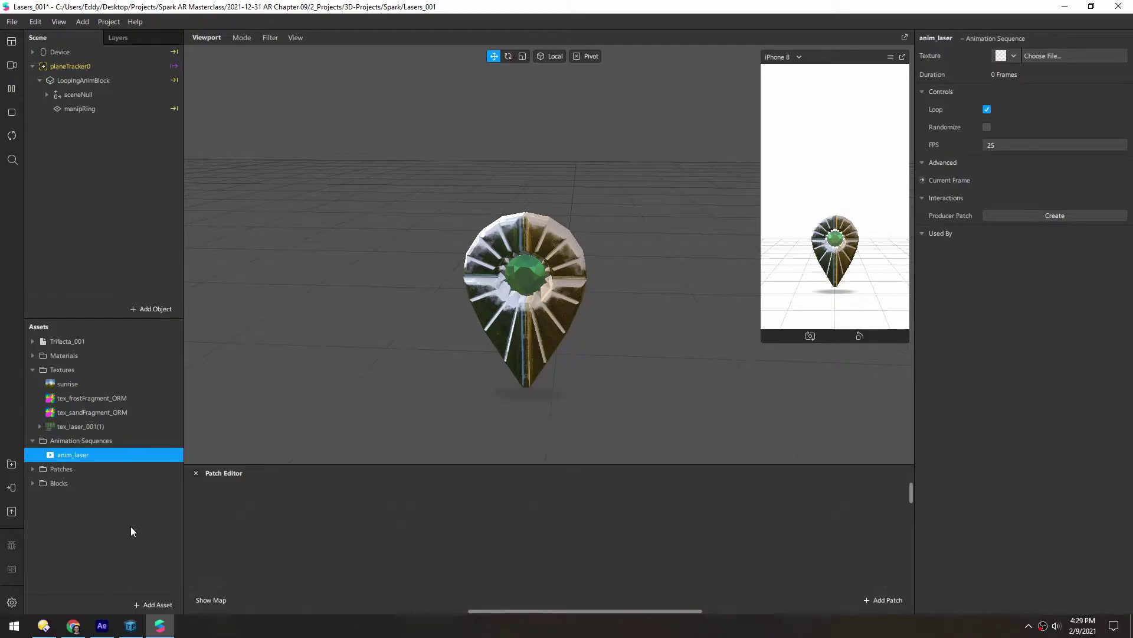
pyautogui.click(1013, 55)
pyautogui.click(1045, 76)
pyautogui.moveTo(1003, 146); pyautogui.dragTo(973, 142)
pyautogui.write('12')
pyautogui.press('Return')
# - Add a material named mat_laser with the Flat shader and anim_laser as its texture
pyautogui.click(144, 604)
pyautogui.click(186, 446)
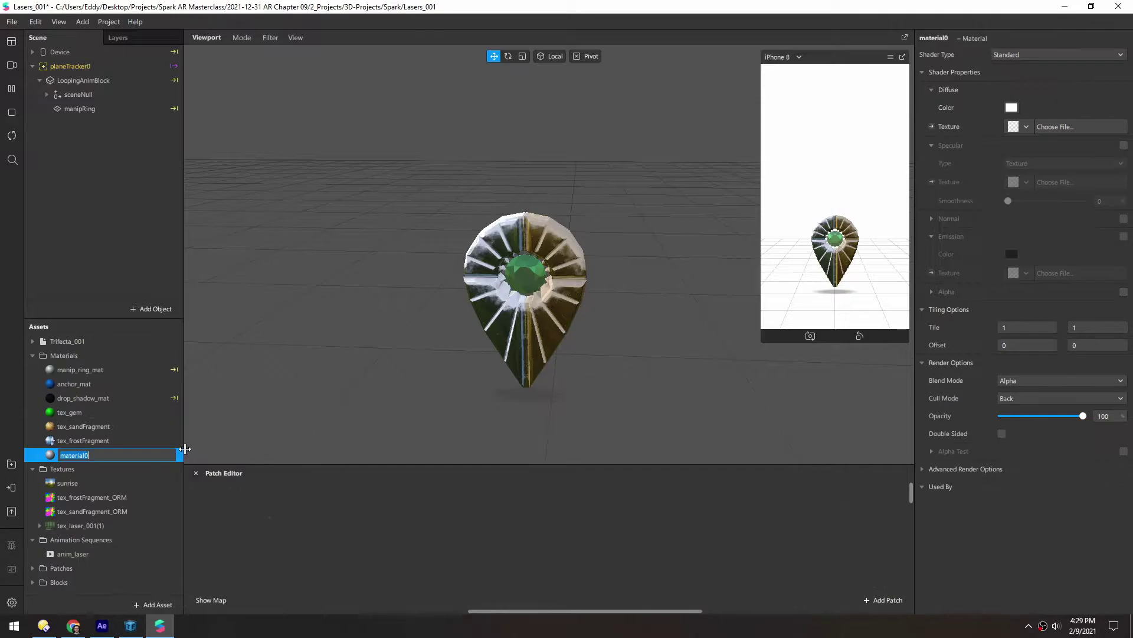
pyautogui.write('mat')
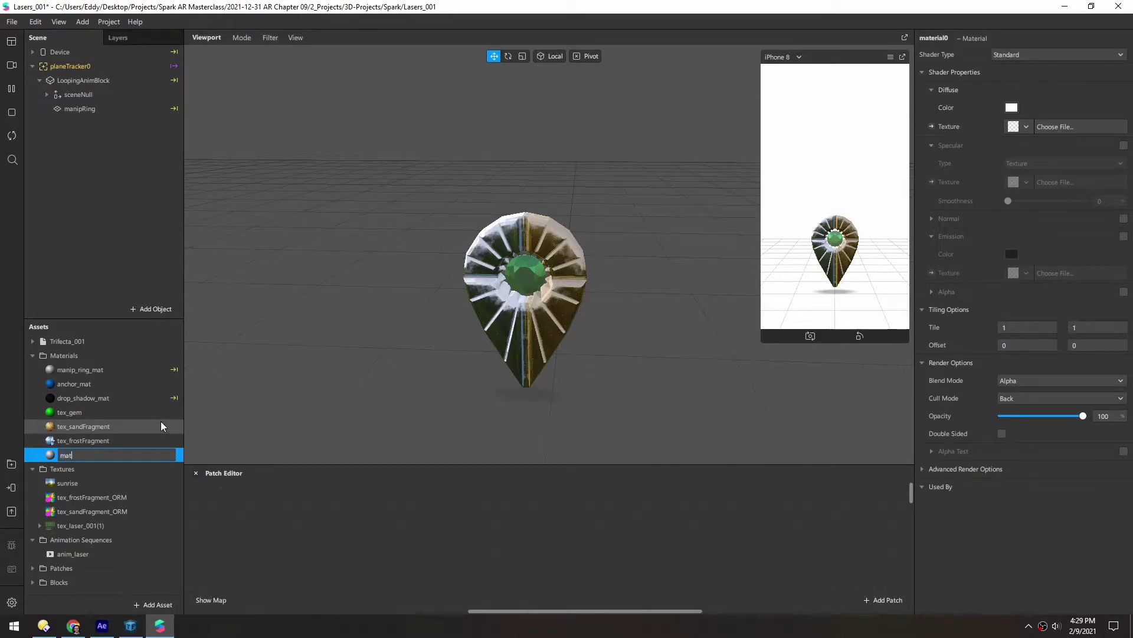
pyautogui.write('_laser')
pyautogui.press('Return')
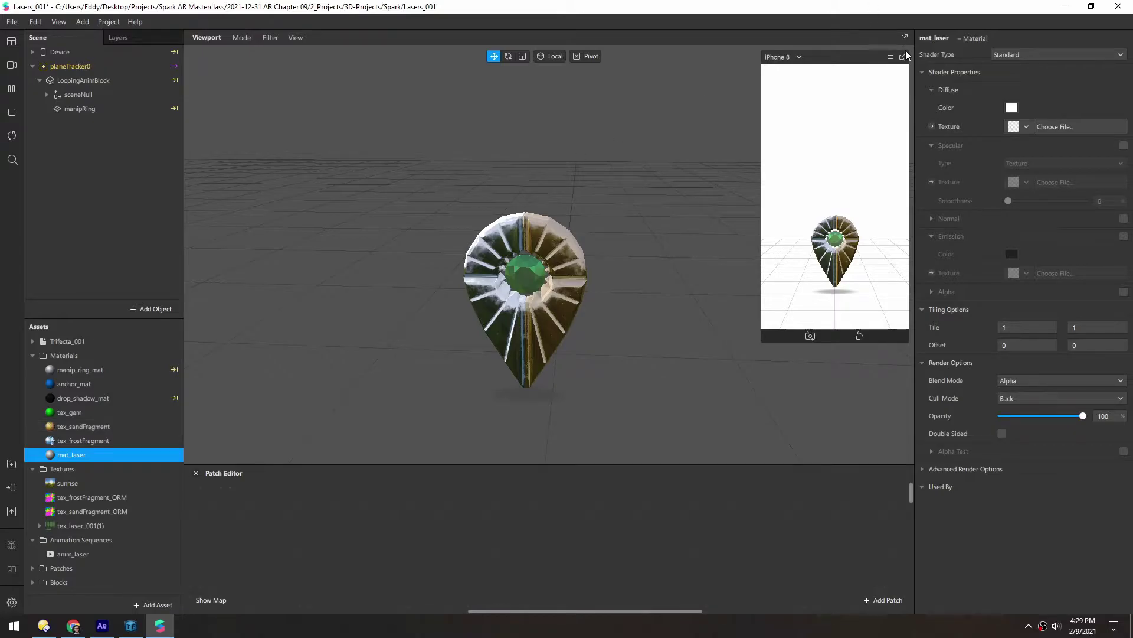
pyautogui.click(1014, 52)
pyautogui.click(1015, 58)
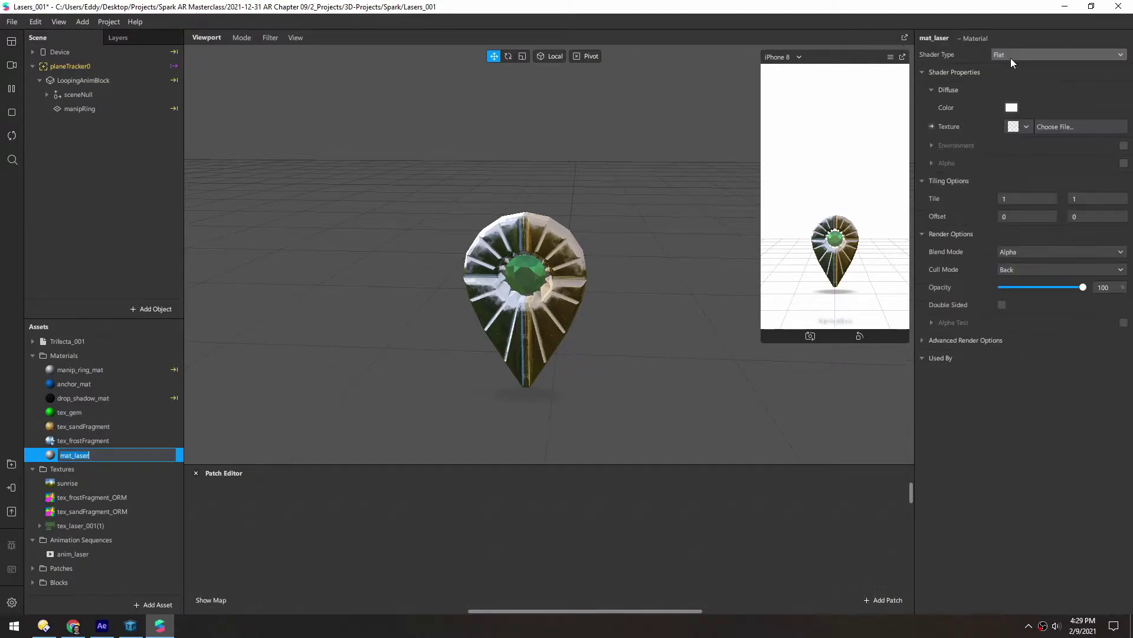
pyautogui.click(1026, 125)
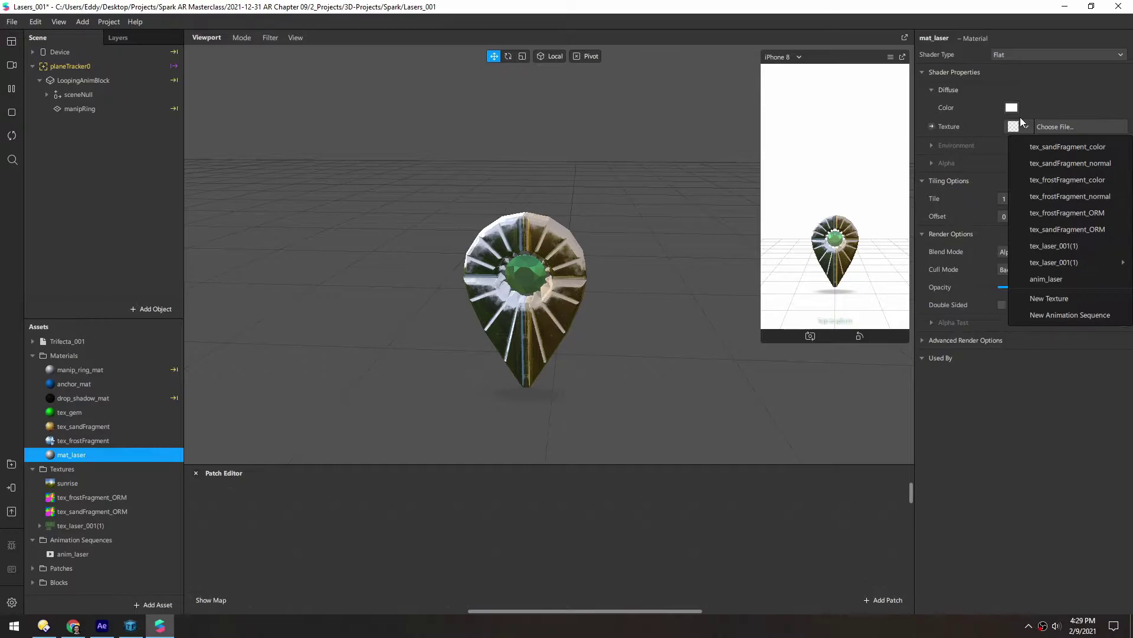
pyautogui.click(1046, 278)
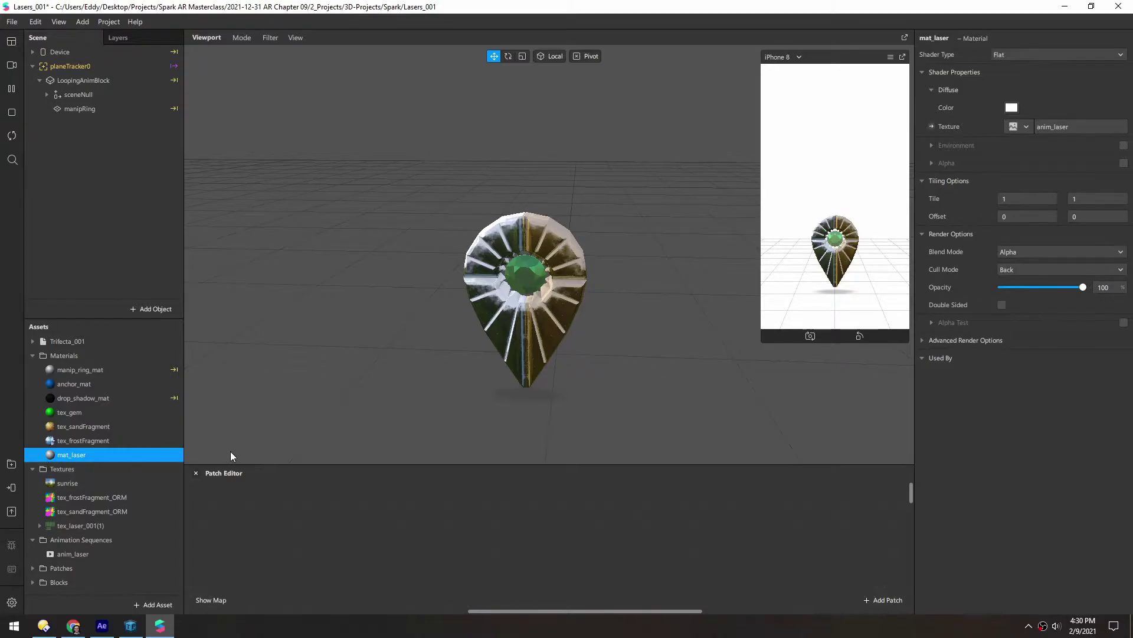
# - Add a plane under sceneNull, lift it above the gem pin and scale it to about 4.49
pyautogui.rightClick(76, 95)
pyautogui.moveTo(118, 105)
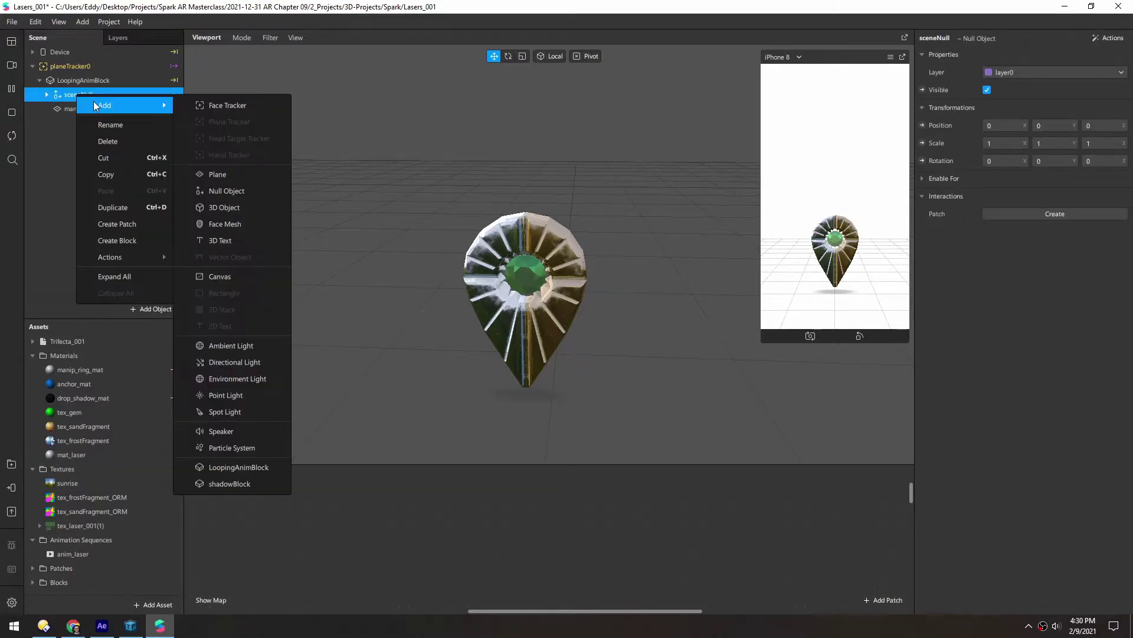
pyautogui.click(219, 173)
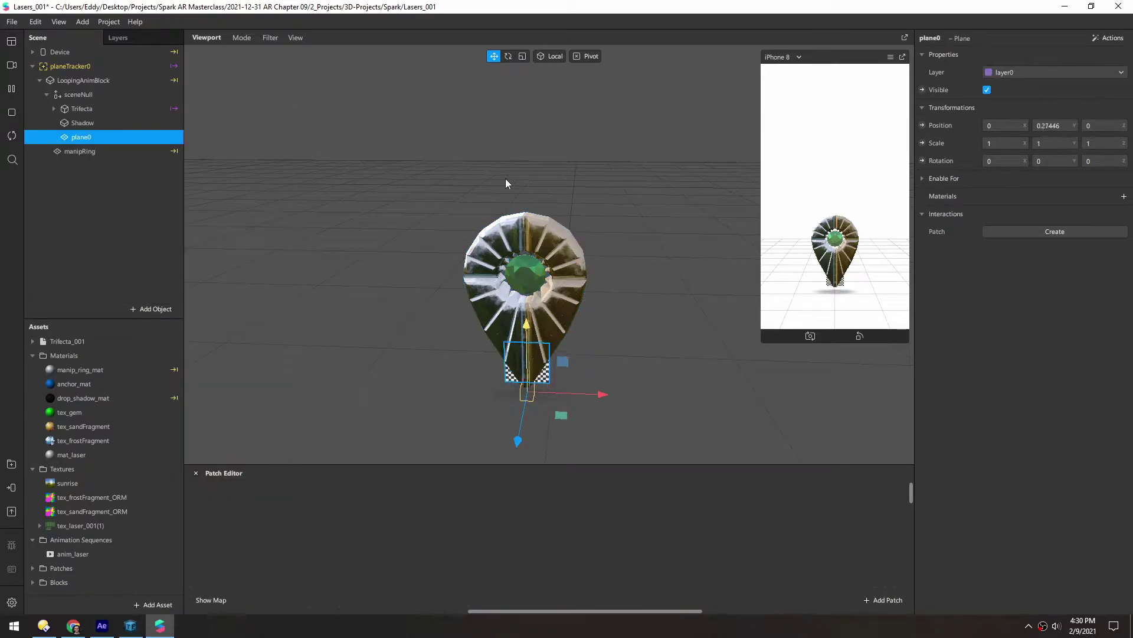
pyautogui.moveTo(505, 179); pyautogui.dragTo(497, 62)
pyautogui.moveTo(511, 207); pyautogui.dragTo(520, 276, button='middle')
pyautogui.press('r')
pyautogui.keyDown('alt'); pyautogui.moveTo(536, 257); pyautogui.dragTo(524, 236); pyautogui.keyUp('alt')
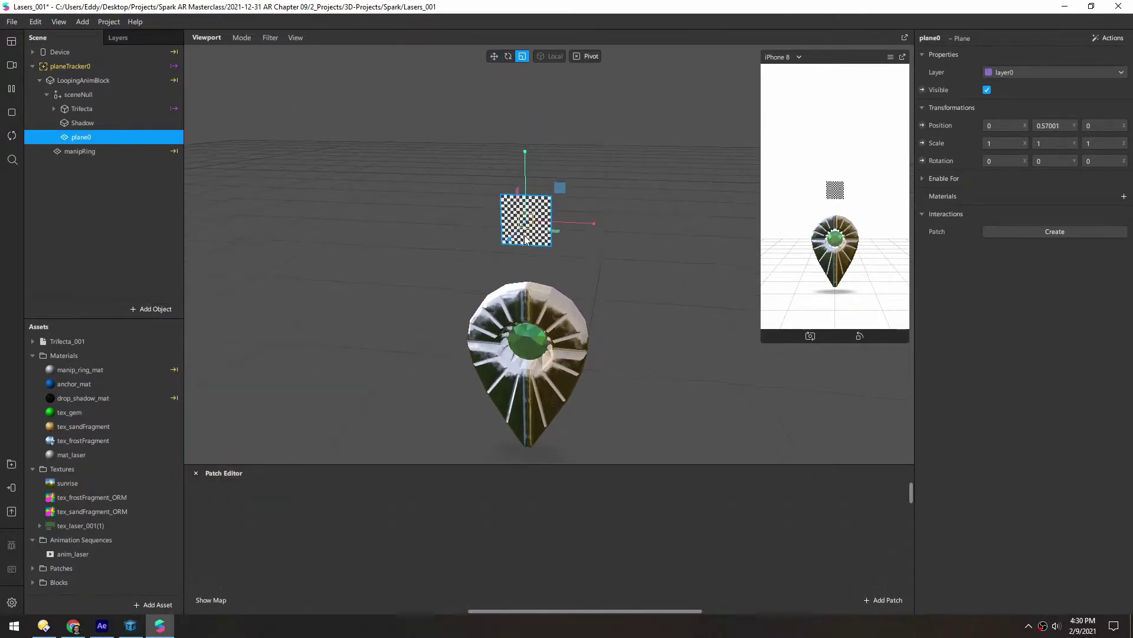
pyautogui.moveTo(559, 188); pyautogui.dragTo(835, 145)
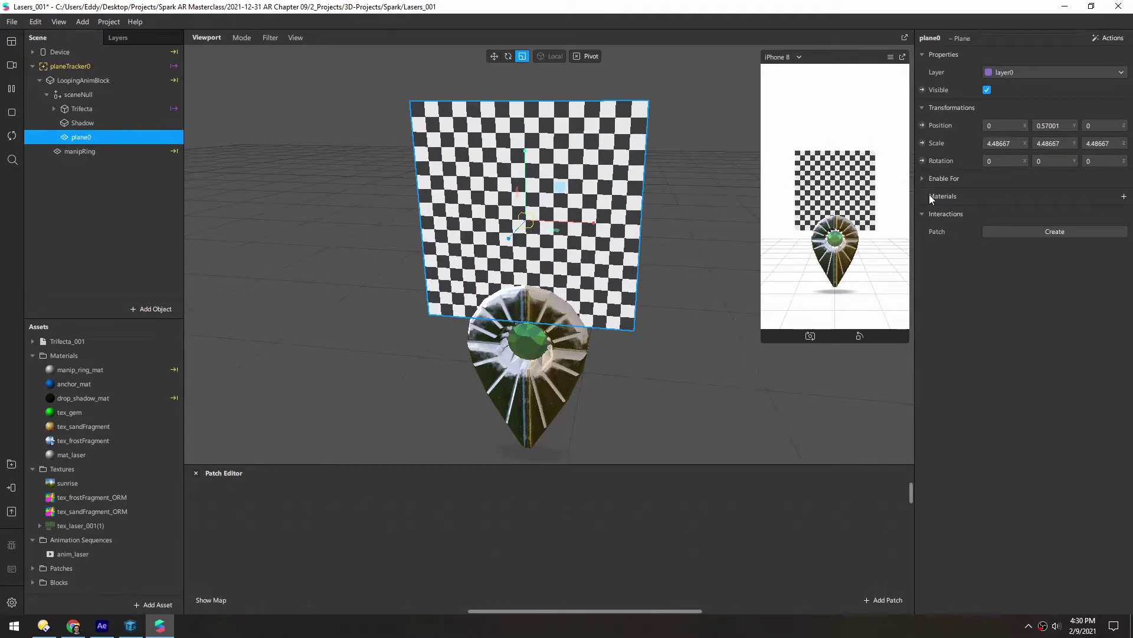
# - Assign mat_laser to the plane and nudge it slightly higher to position the green beam
pyautogui.click(1124, 196)
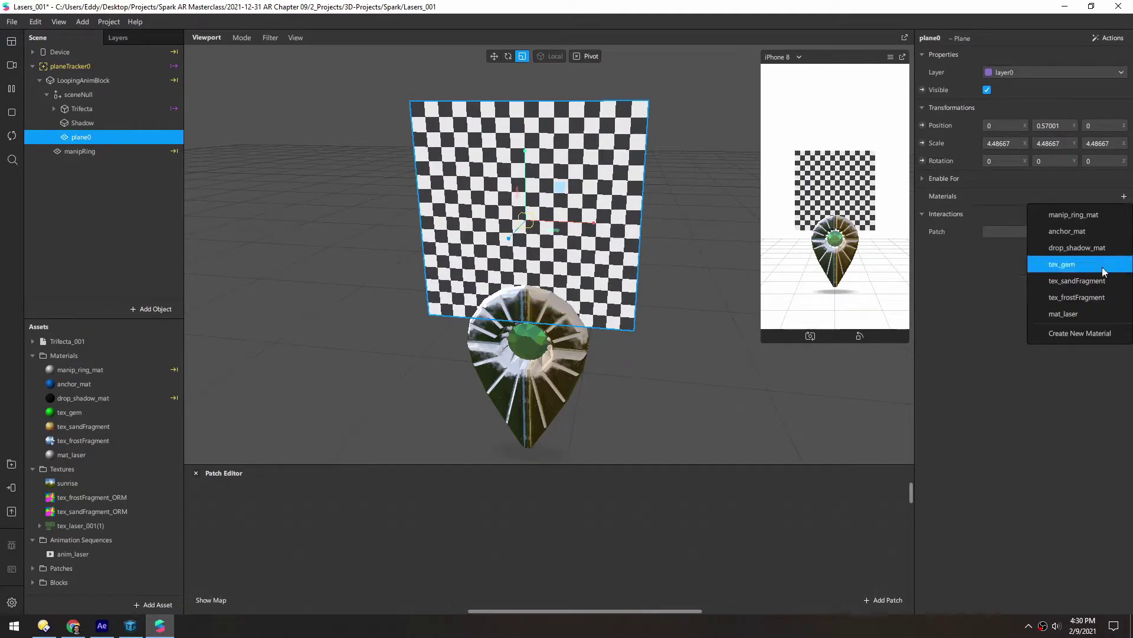
pyautogui.click(1065, 314)
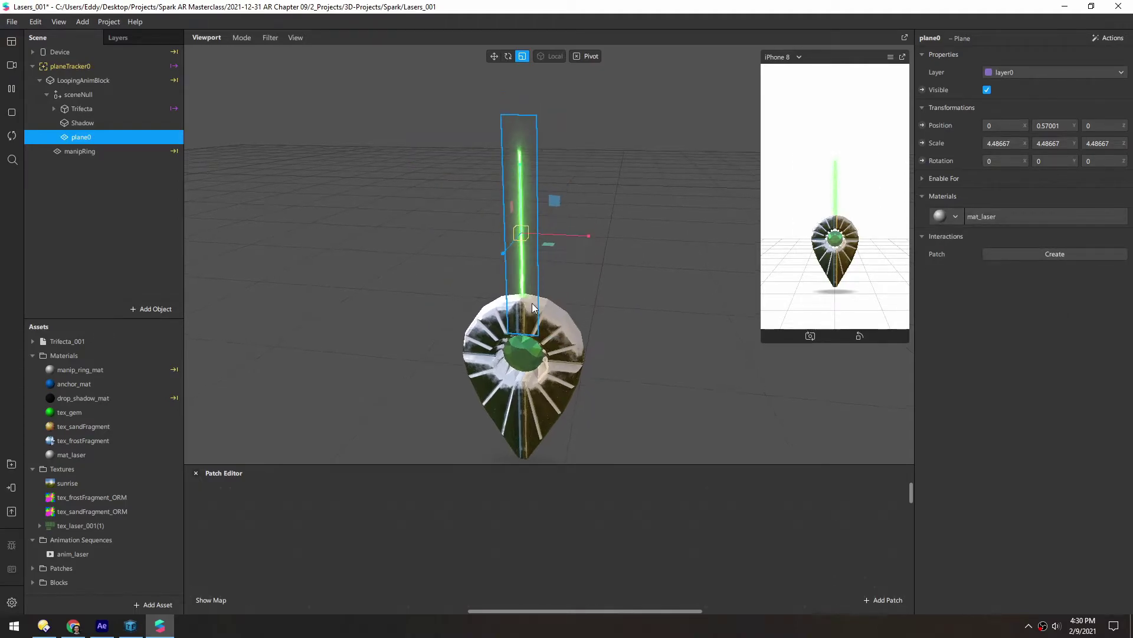
pyautogui.press('w')
pyautogui.moveTo(519, 165); pyautogui.dragTo(514, 139)
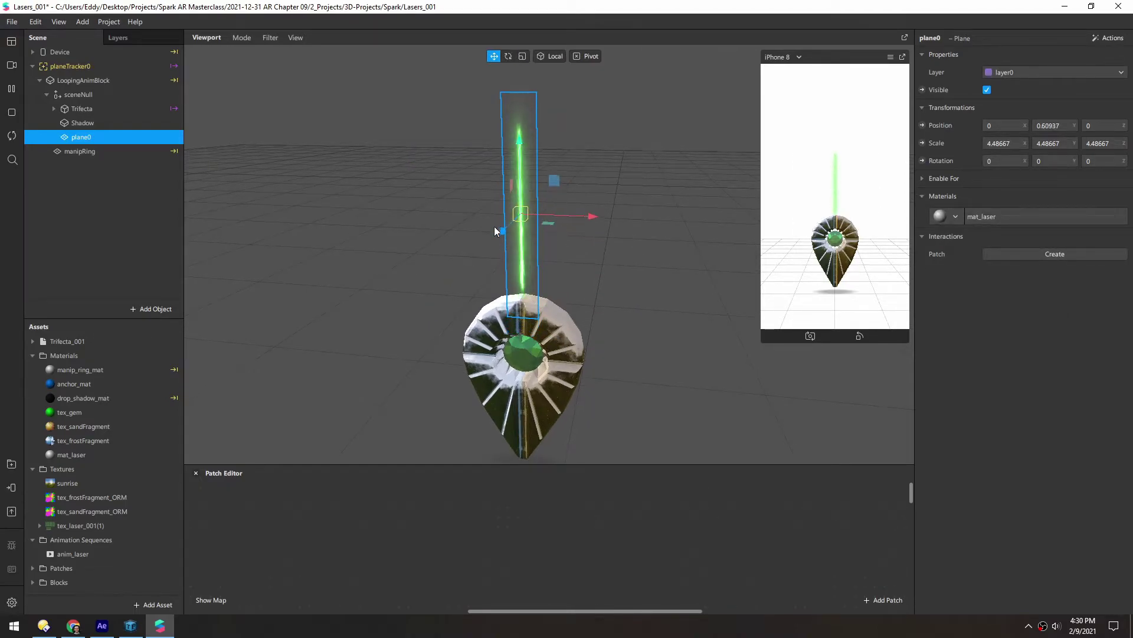
pyautogui.moveTo(501, 230); pyautogui.dragTo(506, 227)
pyautogui.click(561, 266)
pyautogui.keyDown('alt'); pyautogui.moveTo(536, 317); pyautogui.dragTo(497, 275); pyautogui.keyUp('alt')
pyautogui.scroll(5, 501, 279)
# - Change anim_laser's frame rate from 12 to 20 FPS
pyautogui.keyDown('alt'); pyautogui.moveTo(480, 354); pyautogui.dragTo(533, 395, button='middle'); pyautogui.keyUp('alt')
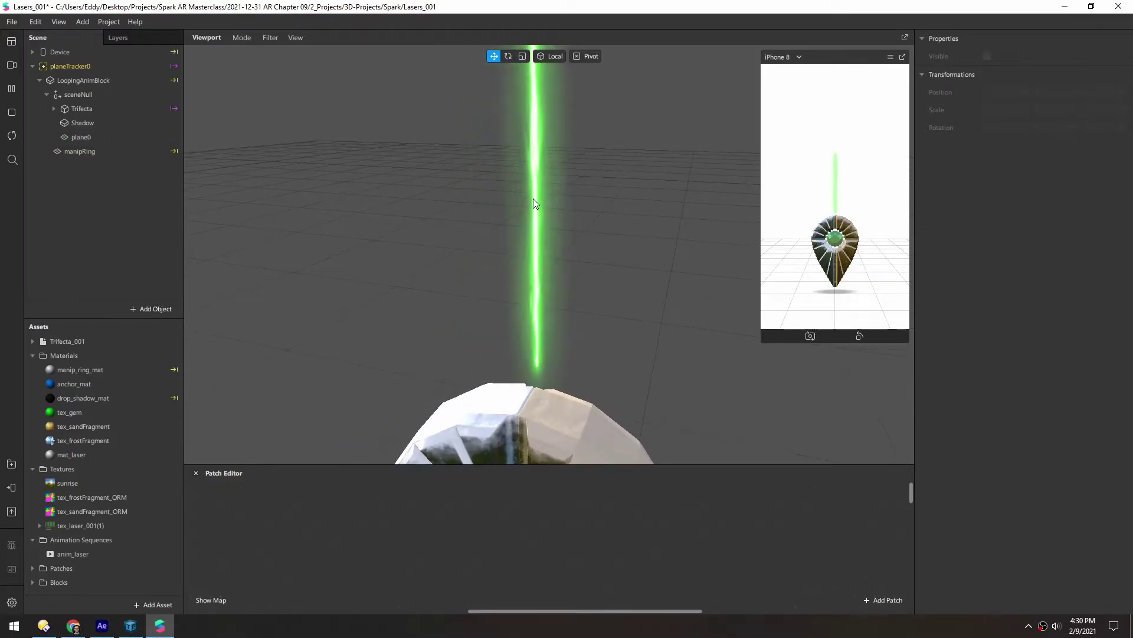
pyautogui.moveTo(533, 198); pyautogui.dragTo(561, 331)
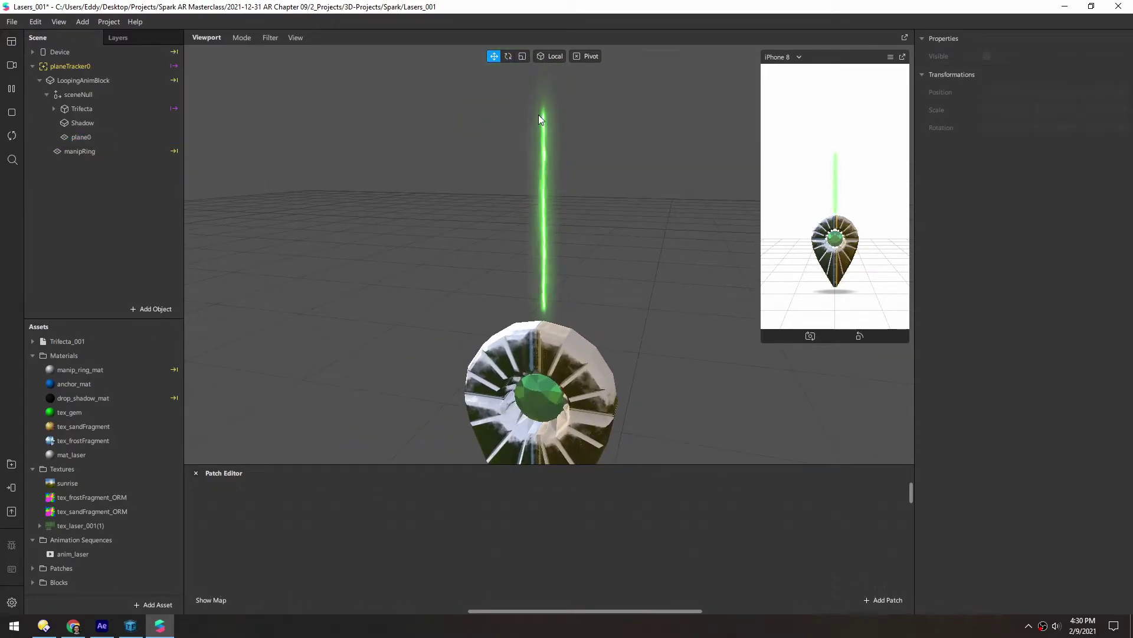
pyautogui.keyDown('alt'); pyautogui.moveTo(518, 382); pyautogui.dragTo(522, 348); pyautogui.keyUp('alt')
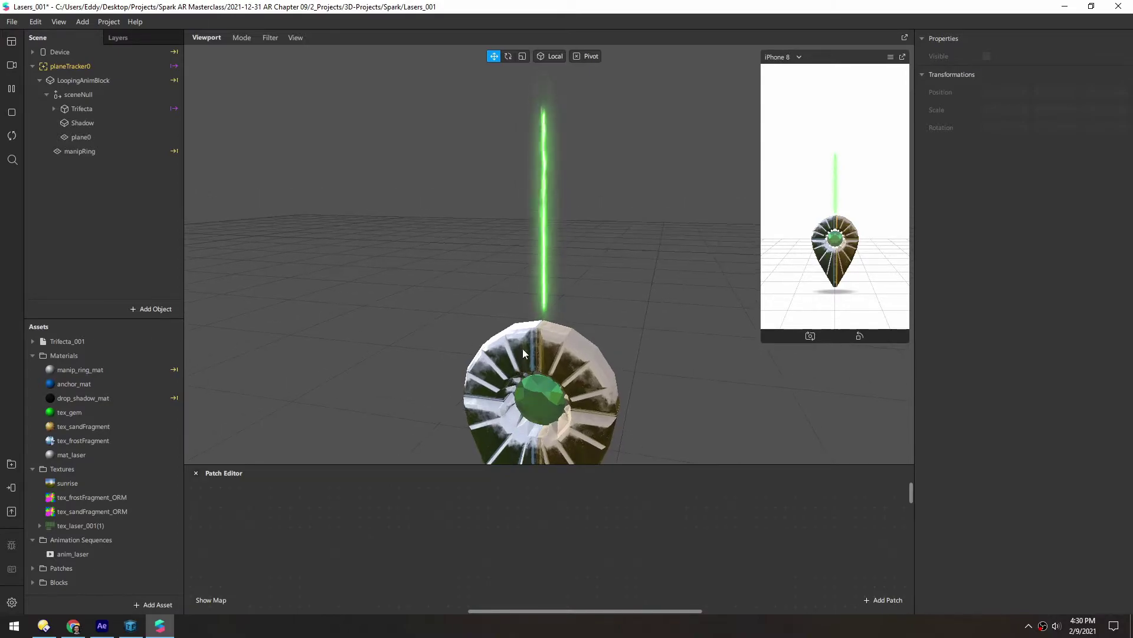
pyautogui.click(60, 554)
pyautogui.click(994, 145)
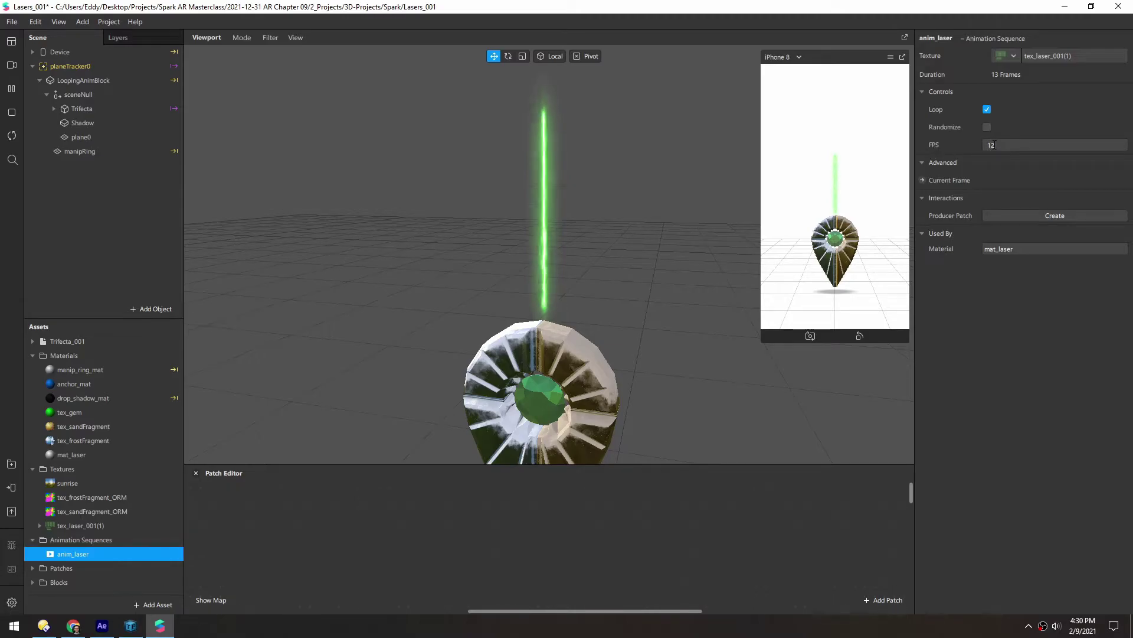
pyautogui.moveTo(994, 146); pyautogui.dragTo(972, 148)
pyautogui.write('20')
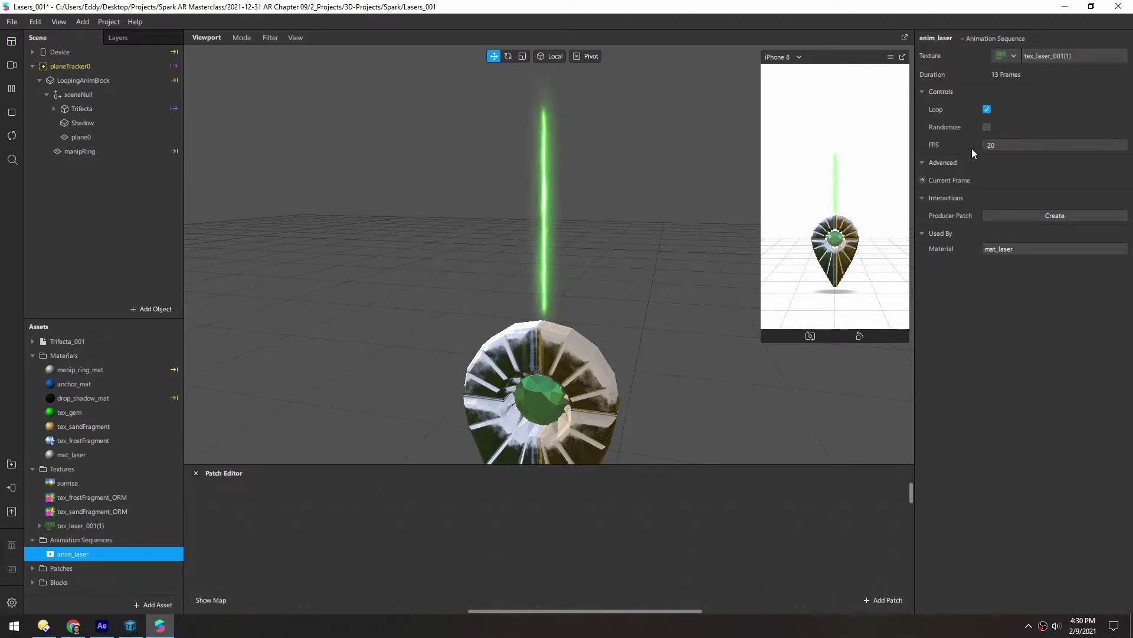
pyautogui.press('Return')
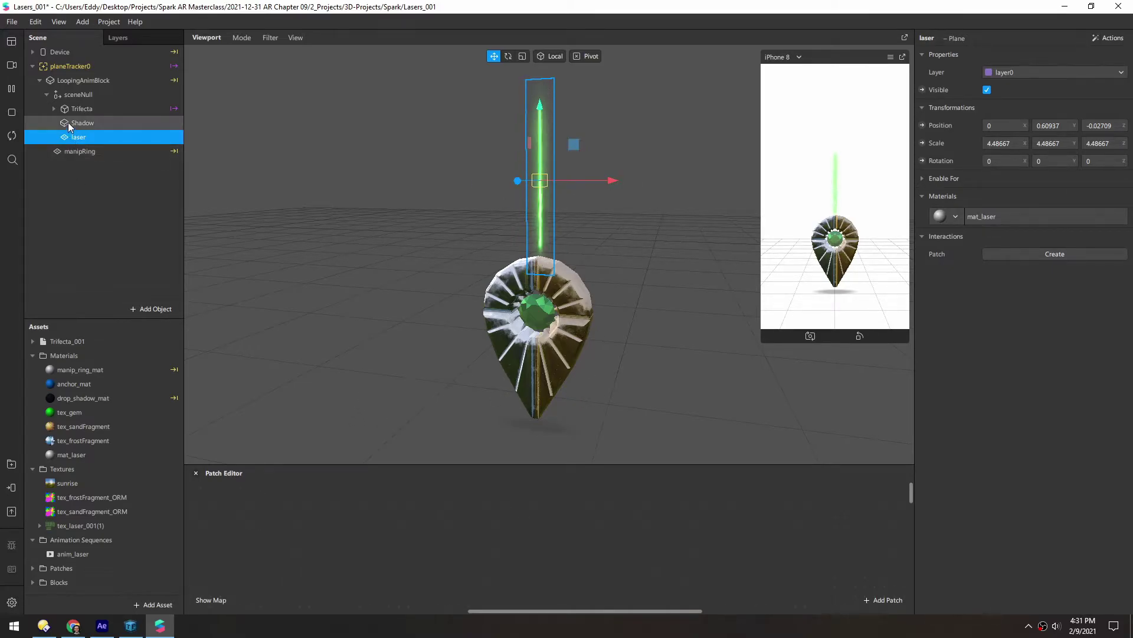
# - Add a null object named laserScale under sceneNull and raise it to Y 0.4184
pyautogui.rightClick(83, 95)
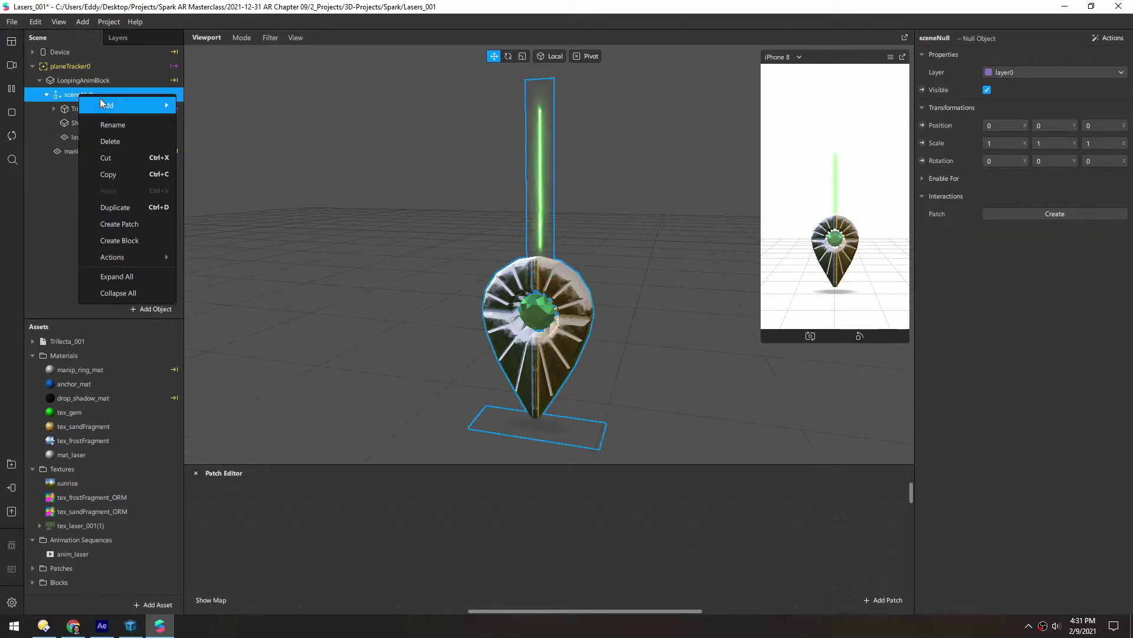
pyautogui.moveTo(102, 105)
pyautogui.click(218, 184)
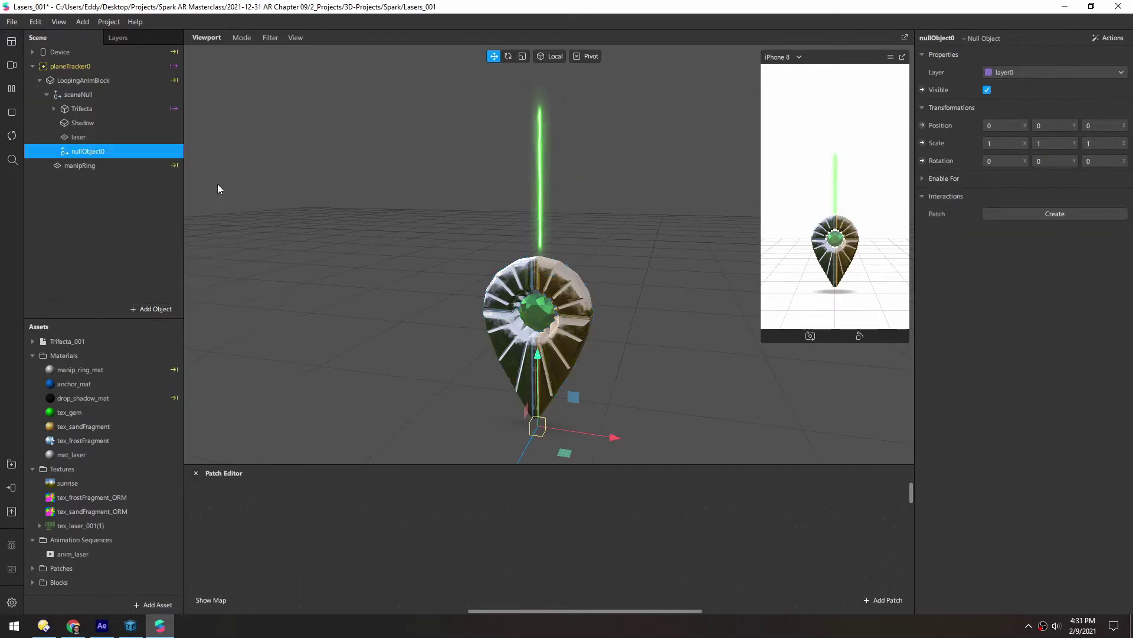
pyautogui.doubleClick(83, 151)
pyautogui.write('l')
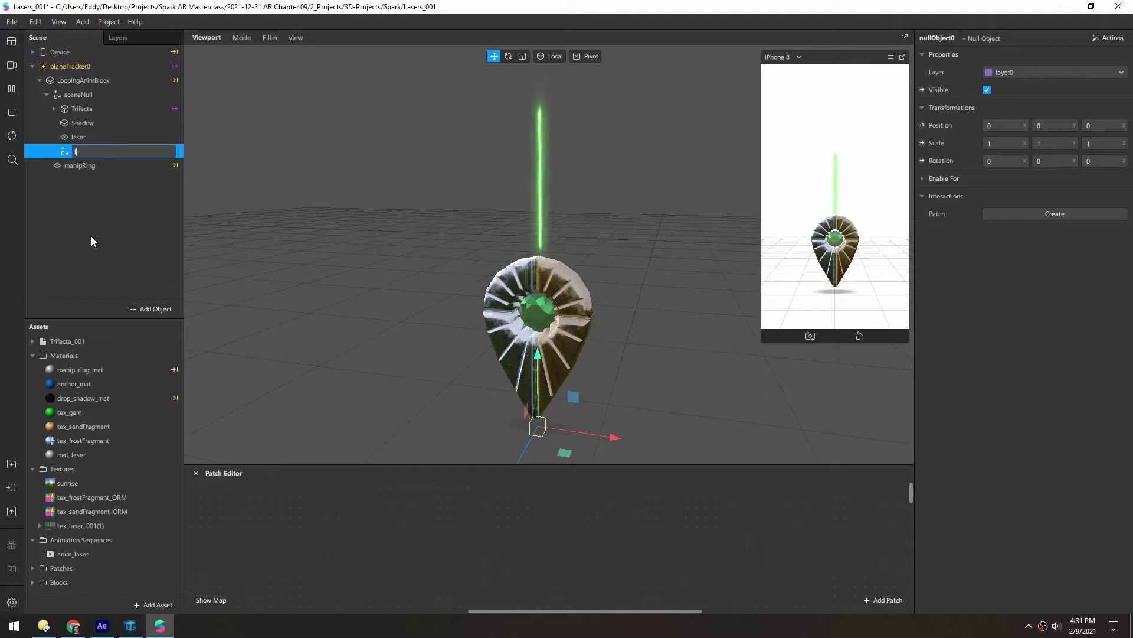
pyautogui.write('aserScale')
pyautogui.press('Return')
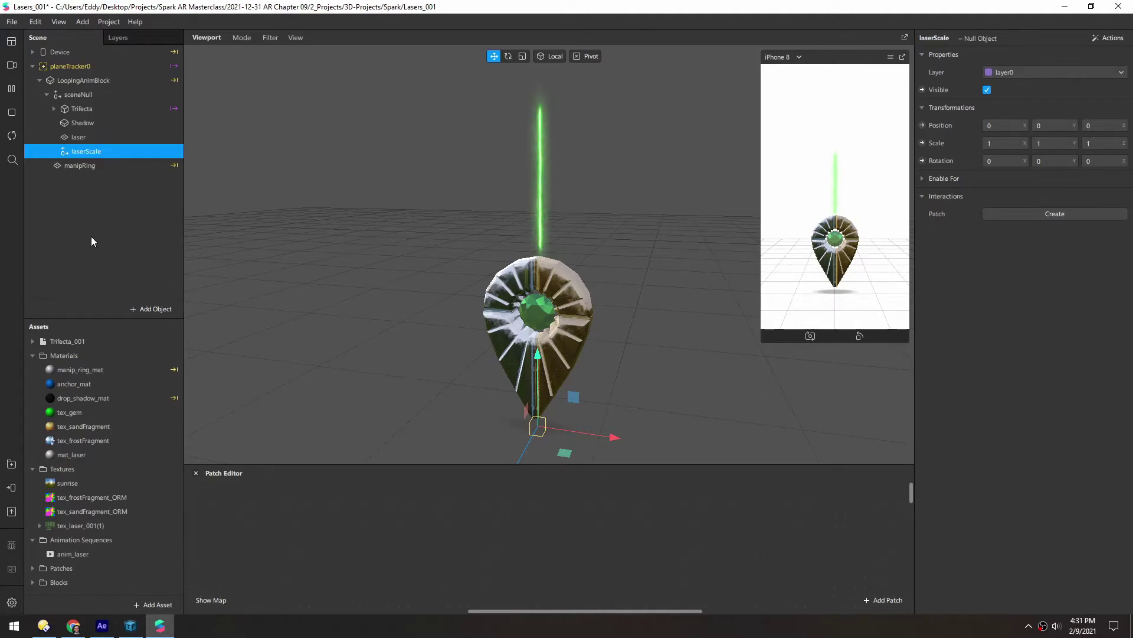
pyautogui.click(538, 354)
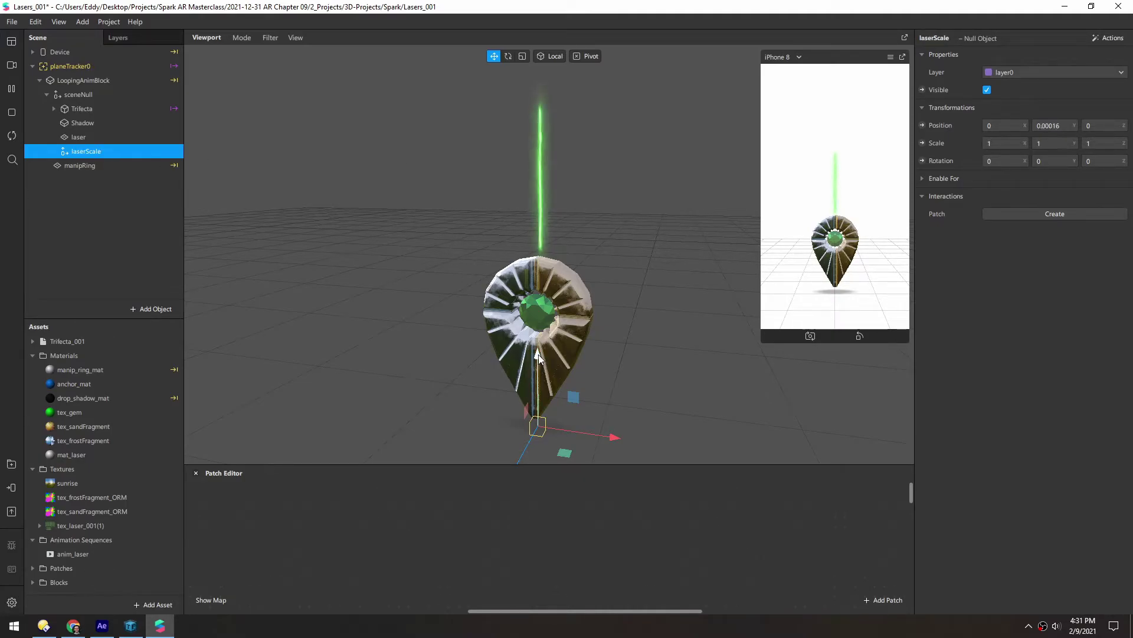
pyautogui.moveTo(538, 357); pyautogui.dragTo(519, 193)
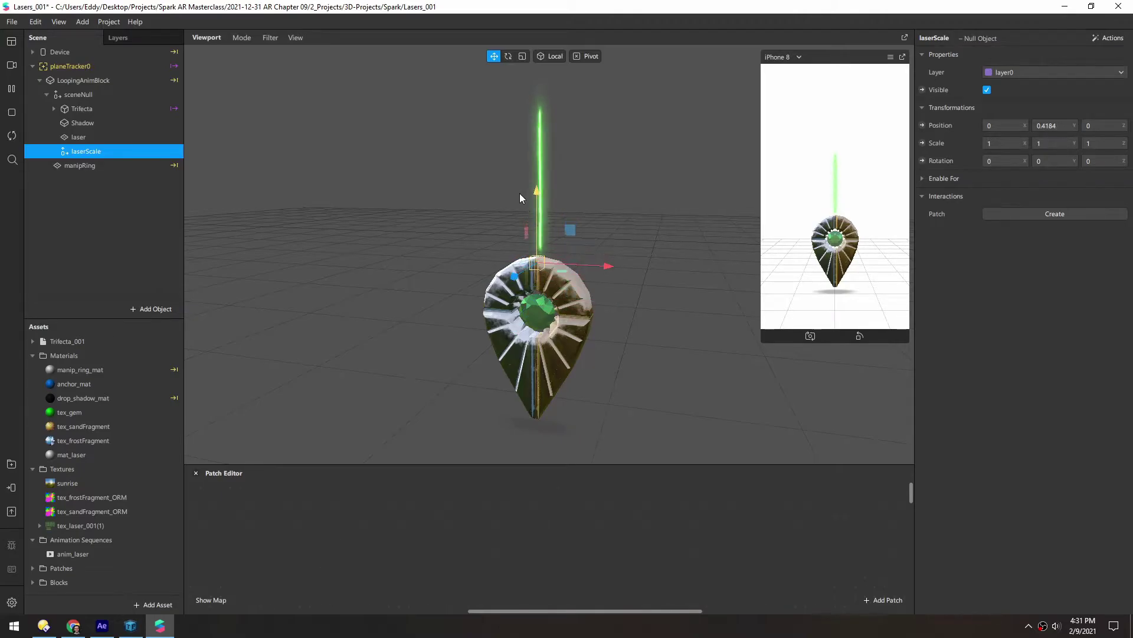
pyautogui.keyDown('alt'); pyautogui.moveTo(575, 241); pyautogui.dragTo(507, 285); pyautogui.keyUp('alt')
# - Centre the laser plane on Z and lower it slightly to Y 0.57341
pyautogui.click(78, 137)
pyautogui.scroll(2, 522, 262)
pyautogui.moveTo(479, 173); pyautogui.dragTo(463, 172)
pyautogui.keyDown('alt'); pyautogui.moveTo(517, 286); pyautogui.dragTo(544, 251); pyautogui.keyUp('alt')
pyautogui.moveTo(522, 87); pyautogui.dragTo(523, 111)
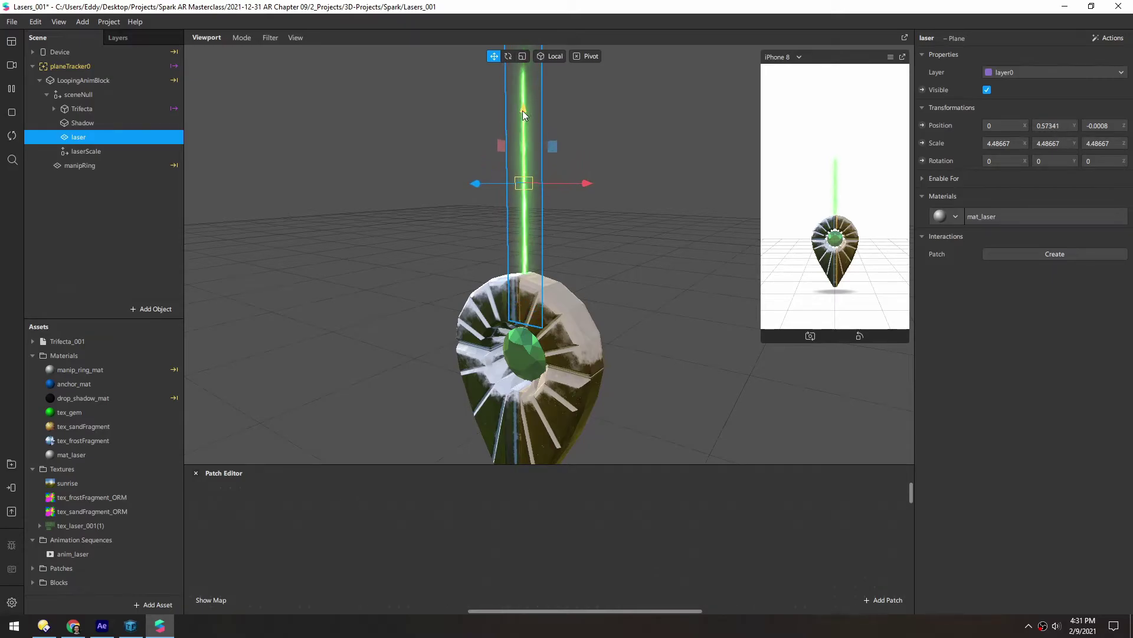
pyautogui.moveTo(531, 353); pyautogui.dragTo(527, 303, button='right')
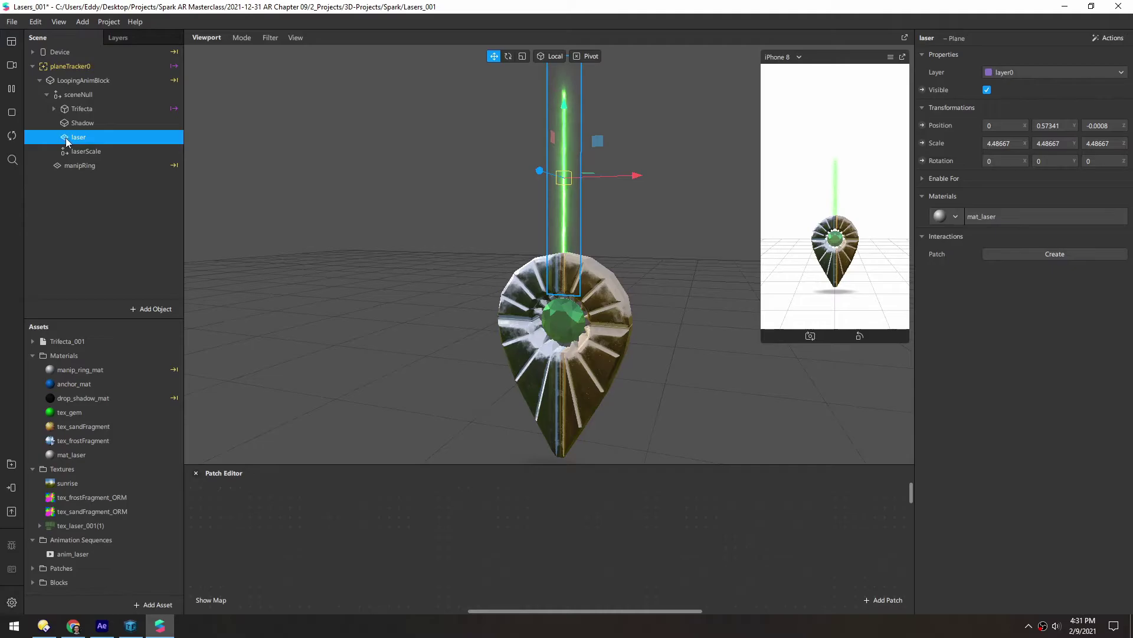
# - Nest the laser plane under laserScale and scale laserScale uniformly to about 1.13
pyautogui.moveTo(65, 137); pyautogui.dragTo(78, 150)
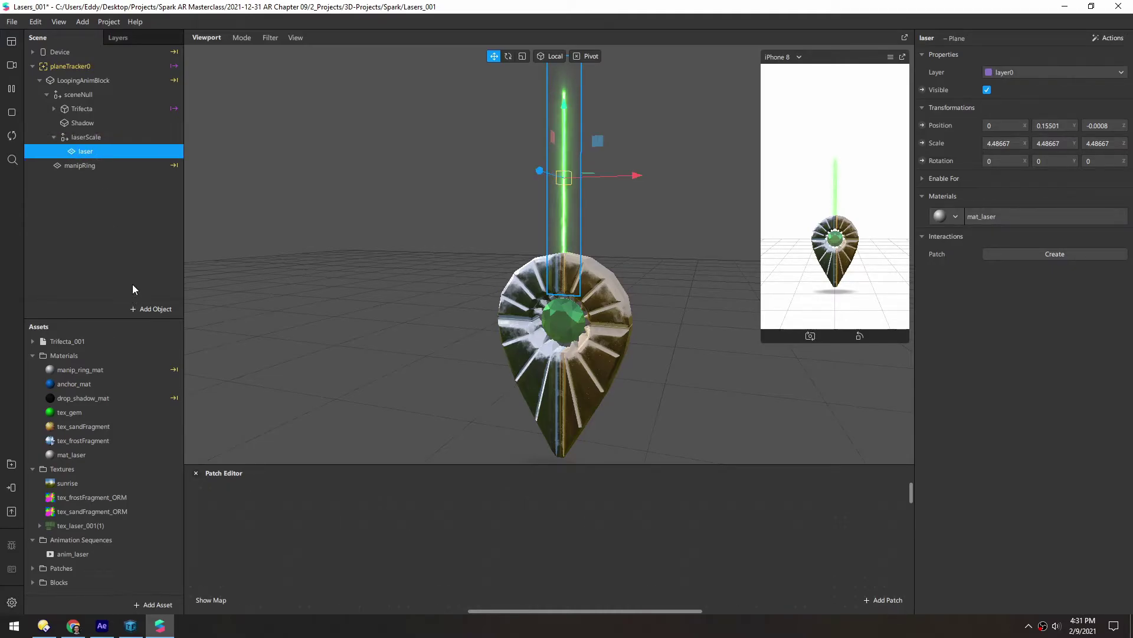
pyautogui.click(74, 137)
pyautogui.press('r')
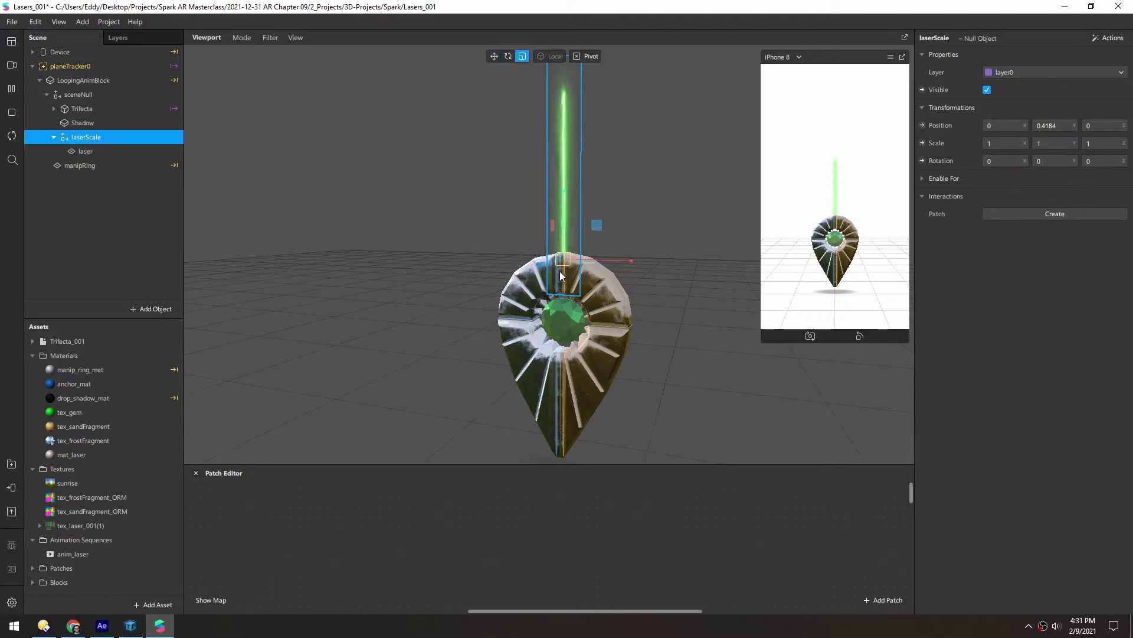
pyautogui.moveTo(568, 265); pyautogui.dragTo(413, 331)
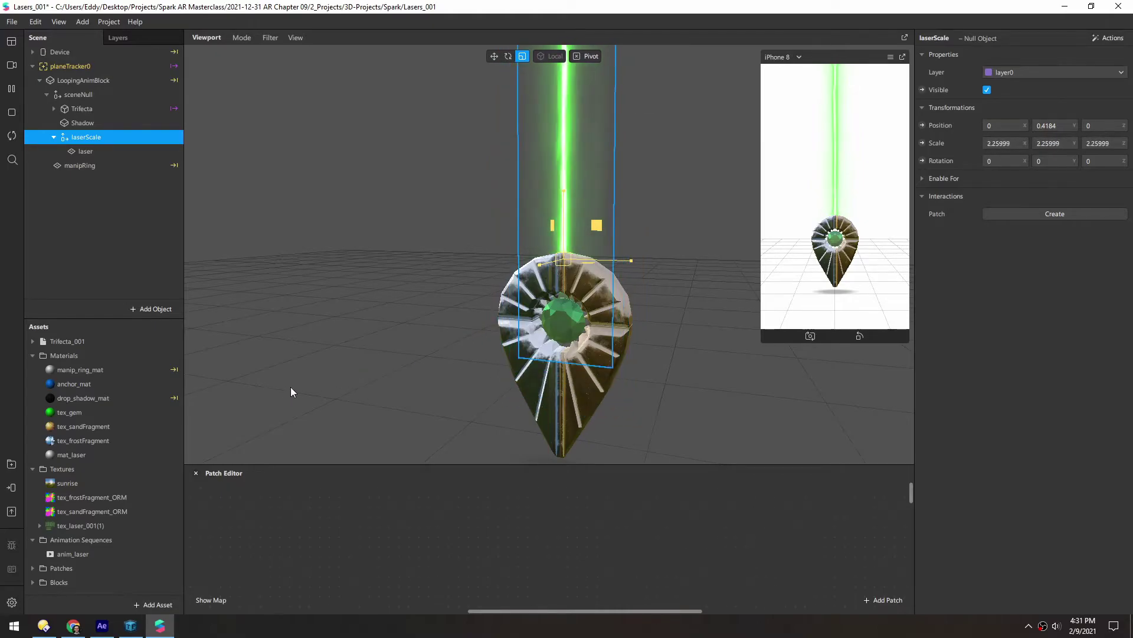
pyautogui.moveTo(291, 388); pyautogui.dragTo(126, 418)
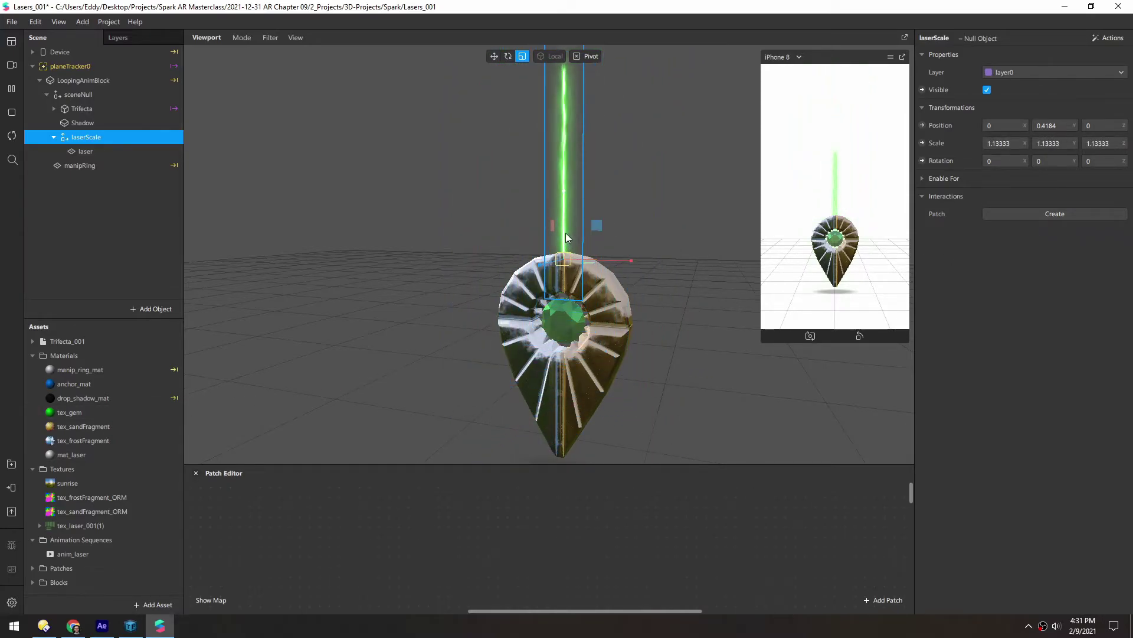
# - Add an Object Tap patch to the Patch Editor via the 'obj' search
pyautogui.rightClick(372, 537)
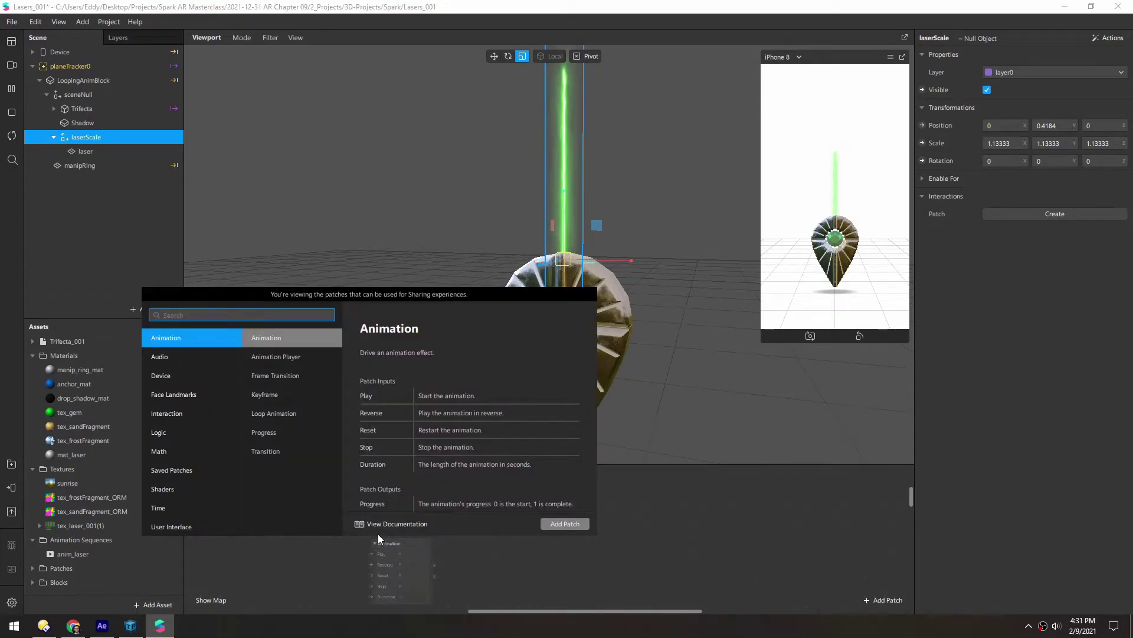
pyautogui.write('object')
pyautogui.press('Return')
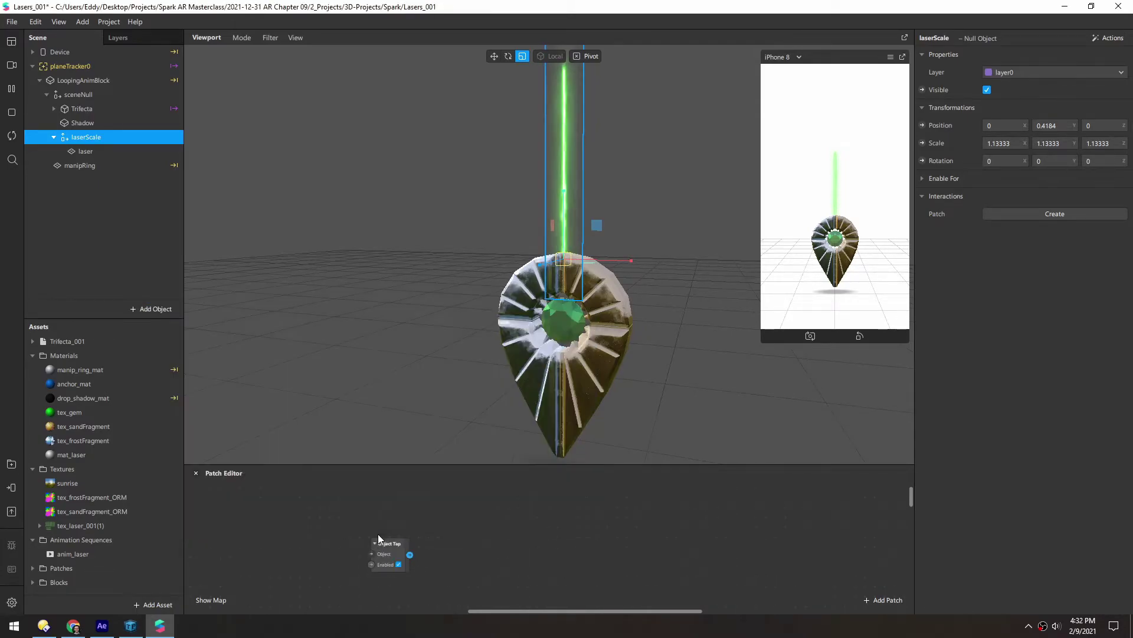
pyautogui.moveTo(375, 464); pyautogui.dragTo(372, 412)
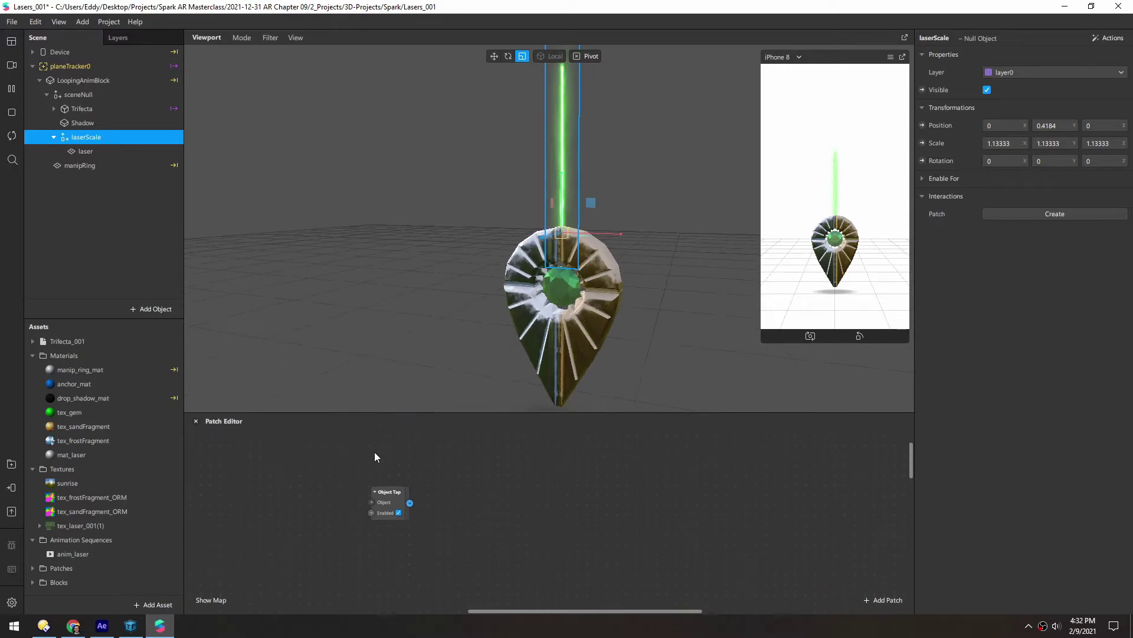
# - Bring the Trifecta gem into the patch graph and wire it into Object Tap's Object input
pyautogui.click(64, 110)
pyautogui.moveTo(81, 121); pyautogui.dragTo(272, 498)
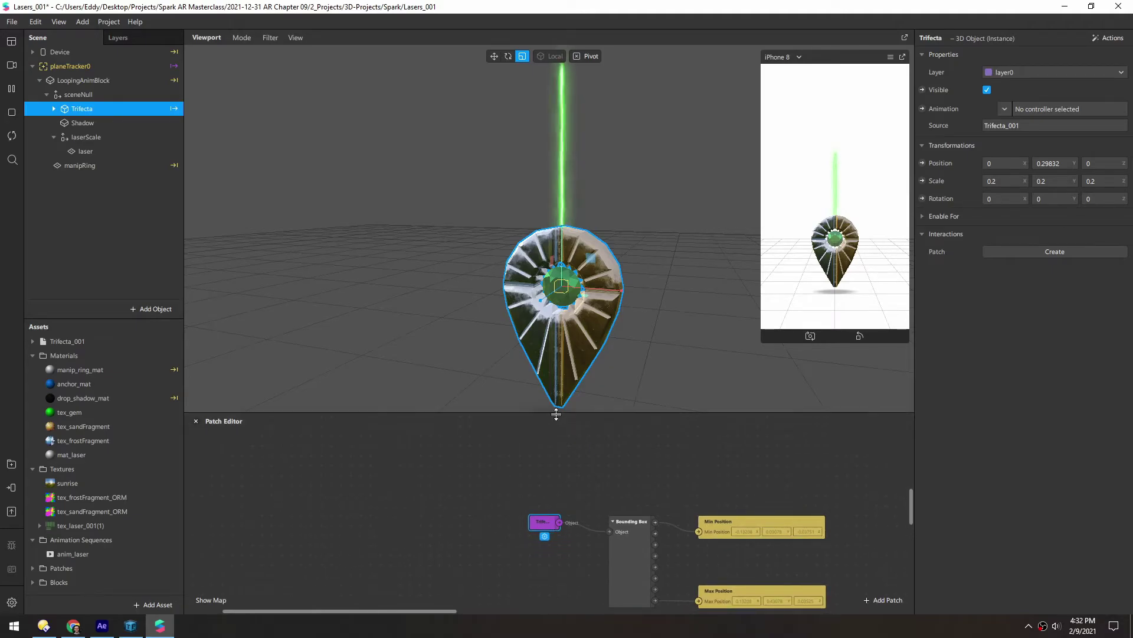
pyautogui.moveTo(561, 416); pyautogui.dragTo(593, 324)
pyautogui.moveTo(666, 392); pyautogui.dragTo(317, 485, button='middle')
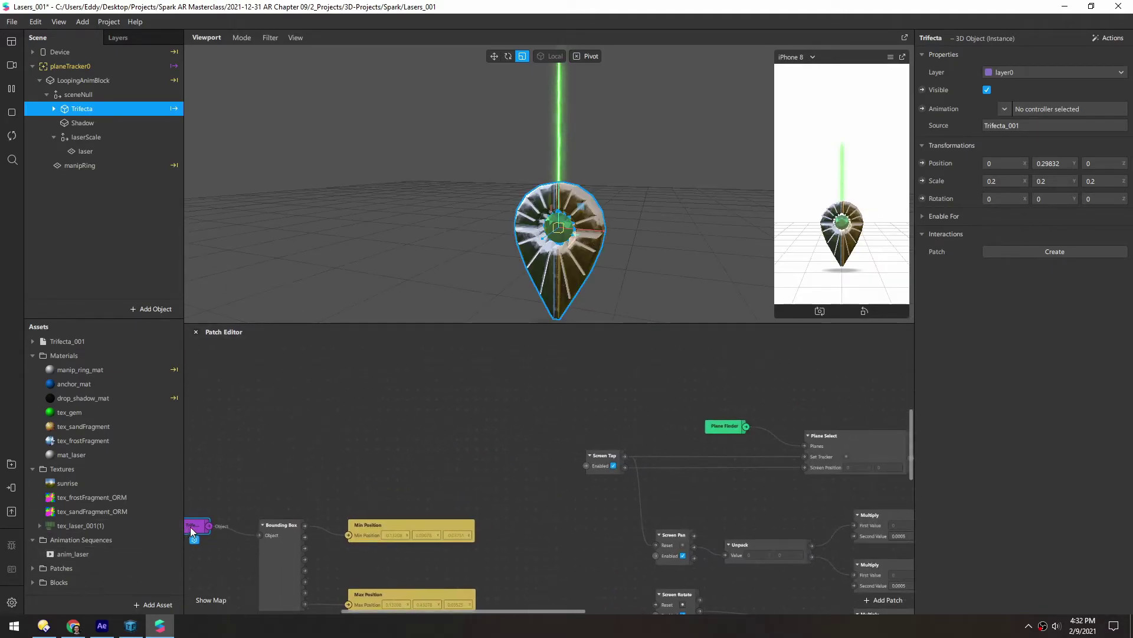
pyautogui.moveTo(190, 526); pyautogui.dragTo(349, 378)
pyautogui.moveTo(435, 413); pyautogui.dragTo(357, 527)
pyautogui.moveTo(274, 487); pyautogui.dragTo(547, 389)
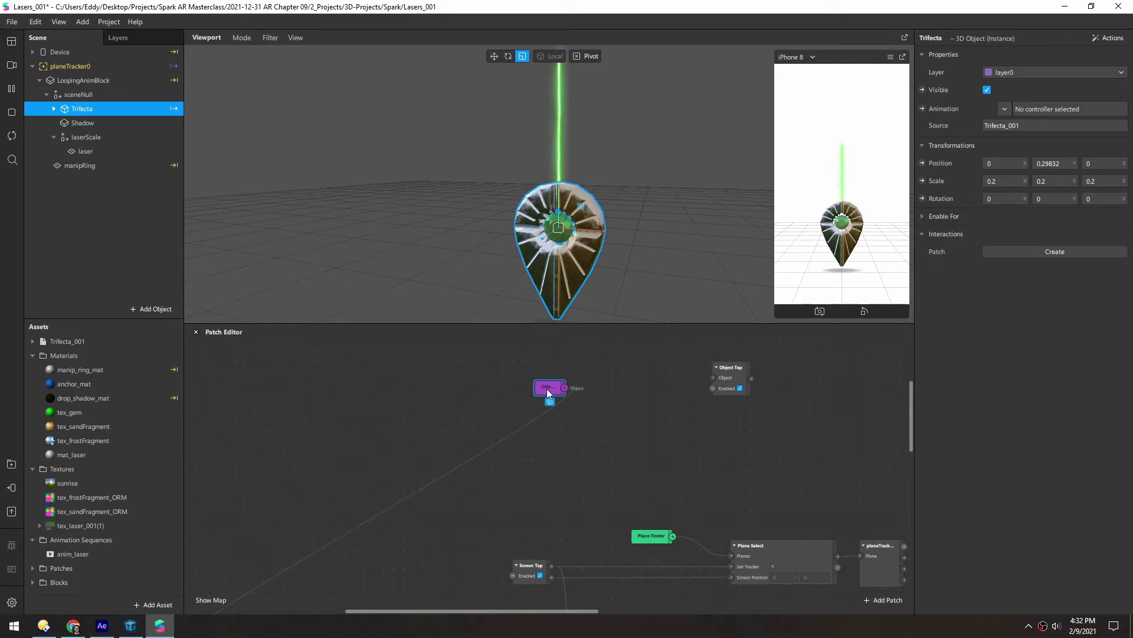
pyautogui.moveTo(709, 442); pyautogui.dragTo(449, 493)
pyautogui.moveTo(302, 440); pyautogui.dragTo(448, 434)
pyautogui.moveTo(284, 442); pyautogui.dragTo(373, 423)
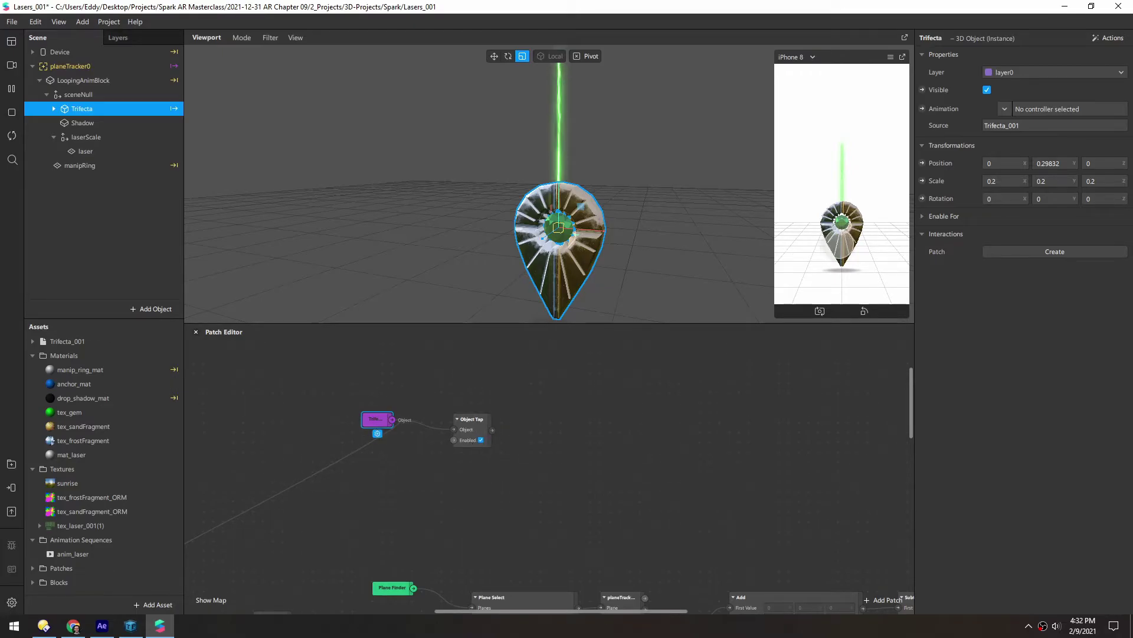
# - Zoom into the patch graph and shift the Object Tap patch slightly left
pyautogui.scroll(1, 491, 436)
pyautogui.moveTo(490, 436); pyautogui.dragTo(491, 475, button='middle')
pyautogui.scroll(7, 497, 495)
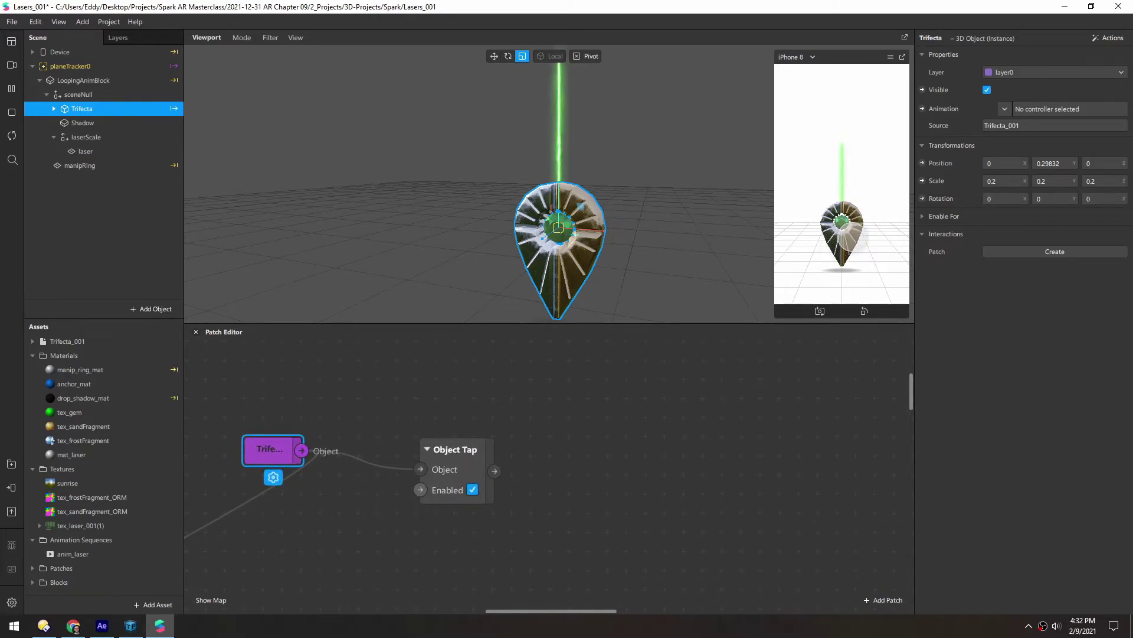
pyautogui.keyDown('ctrl'); pyautogui.scroll(-3, 355, 501); pyautogui.keyUp('ctrl')
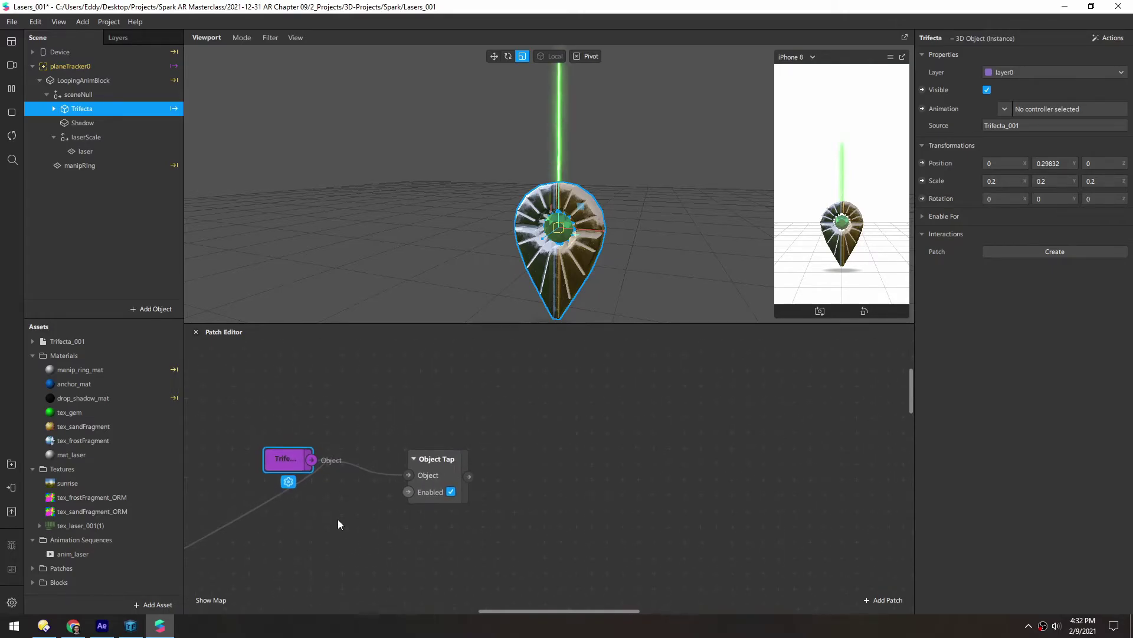
pyautogui.moveTo(444, 437); pyautogui.dragTo(515, 433)
# - Add an Animation patch after Object Tap and a Transition patch fed by its progress
pyautogui.write('anim')
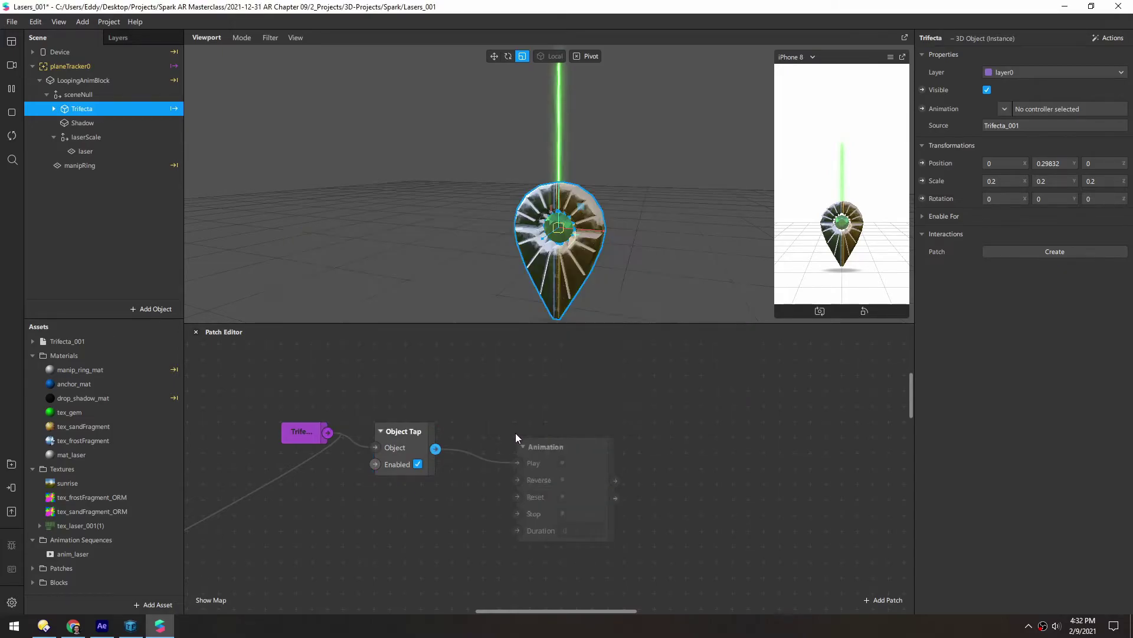
pyautogui.moveTo(544, 447); pyautogui.dragTo(491, 431)
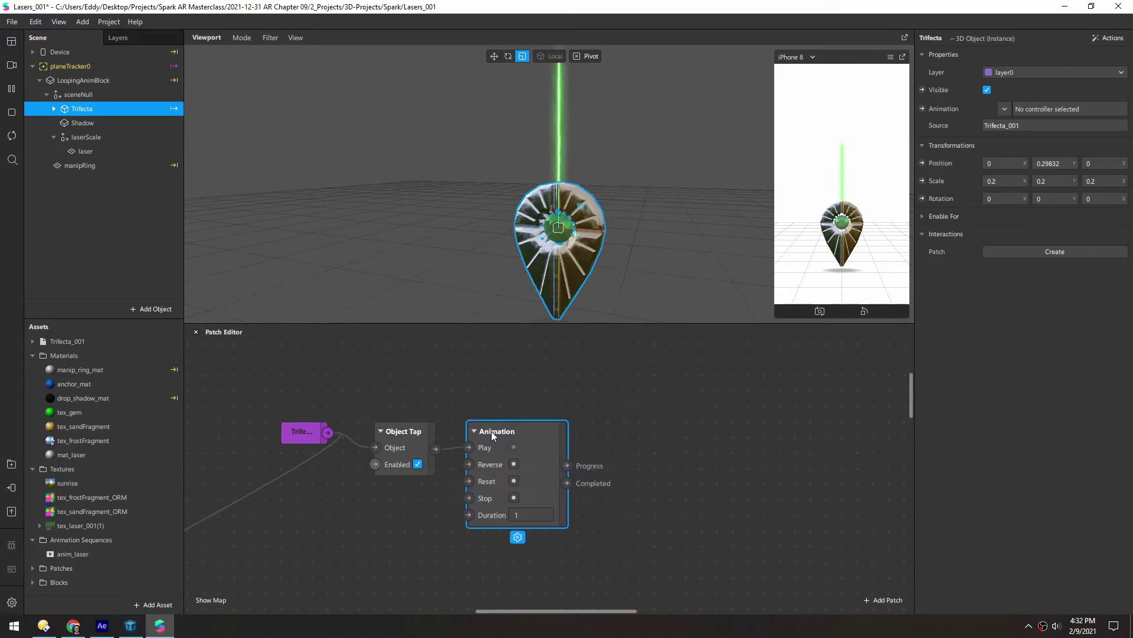
pyautogui.moveTo(567, 465); pyautogui.dragTo(643, 436)
pyautogui.write('transi')
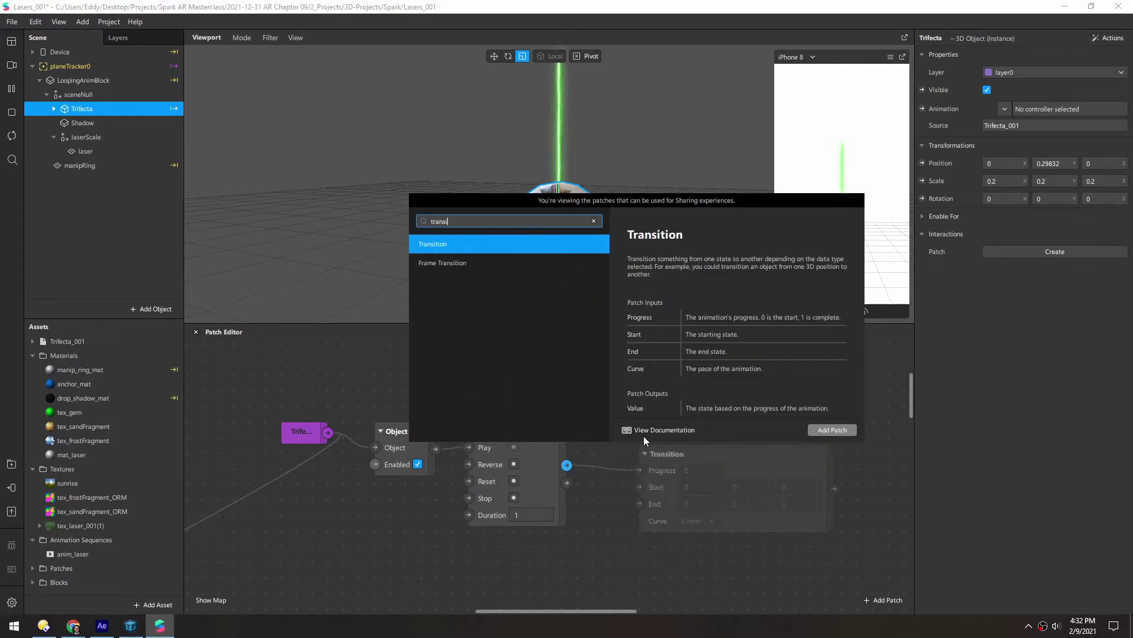
pyautogui.press('Return')
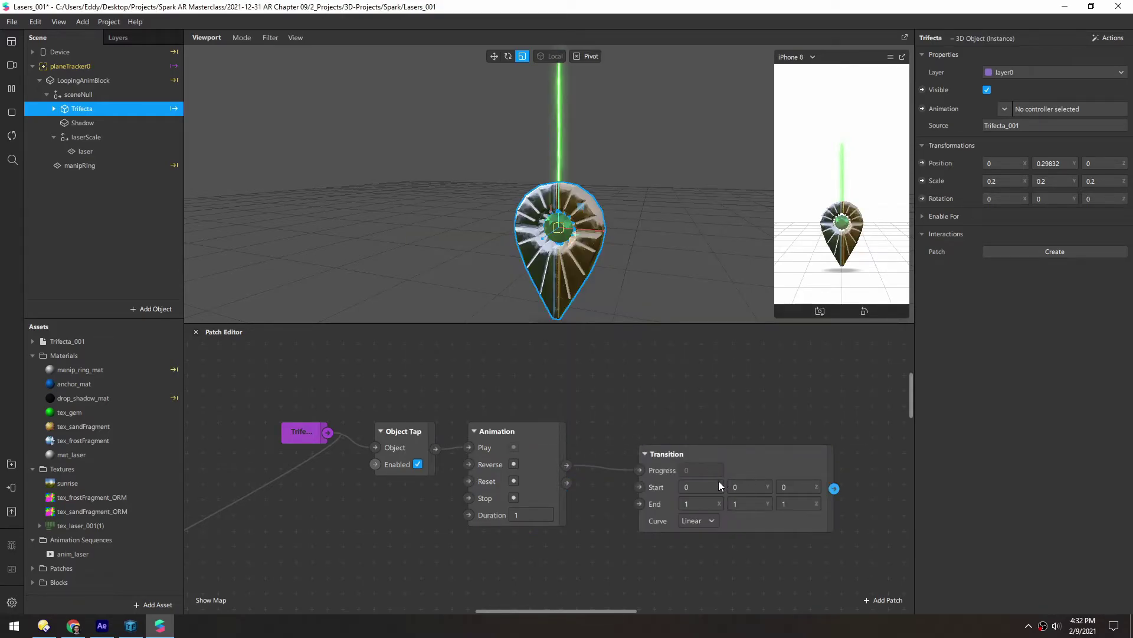
pyautogui.moveTo(703, 454); pyautogui.dragTo(670, 429)
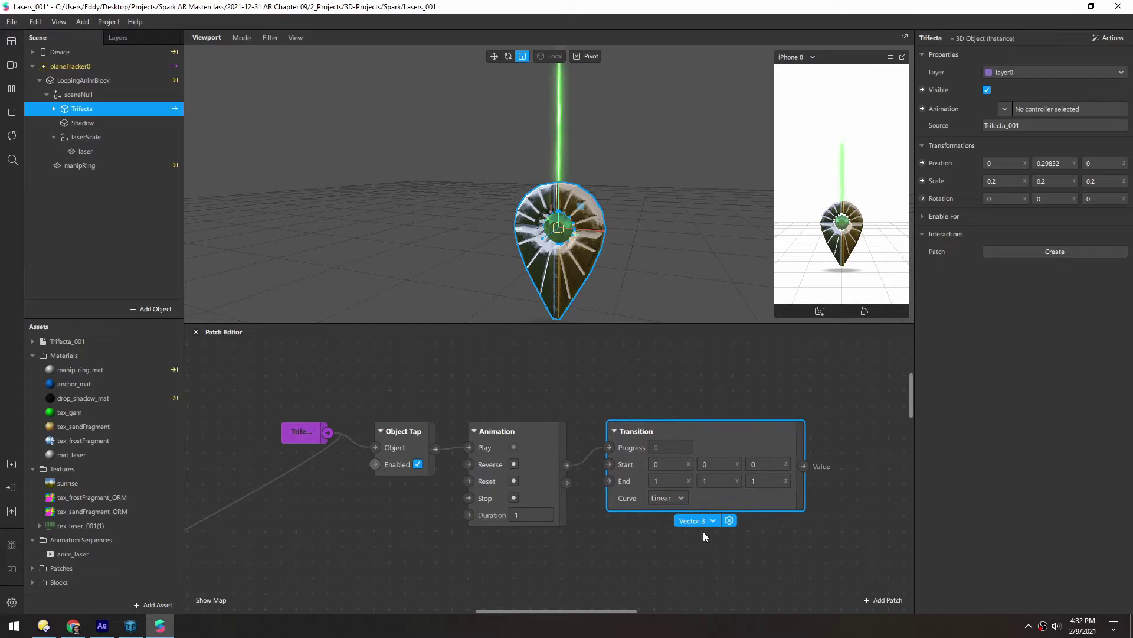
# - Create a laserScale Scale patch and connect Transition's Value to its 3D Scale input
pyautogui.click(65, 136)
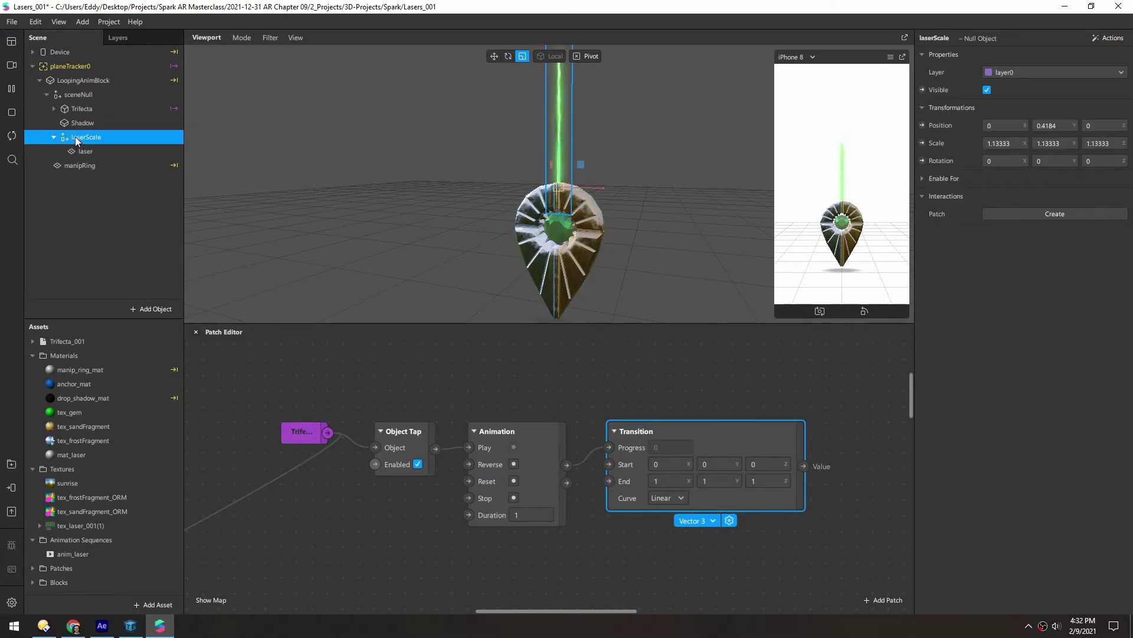
pyautogui.moveTo(557, 380); pyautogui.dragTo(492, 381, button='middle')
pyautogui.moveTo(555, 429); pyautogui.dragTo(539, 429)
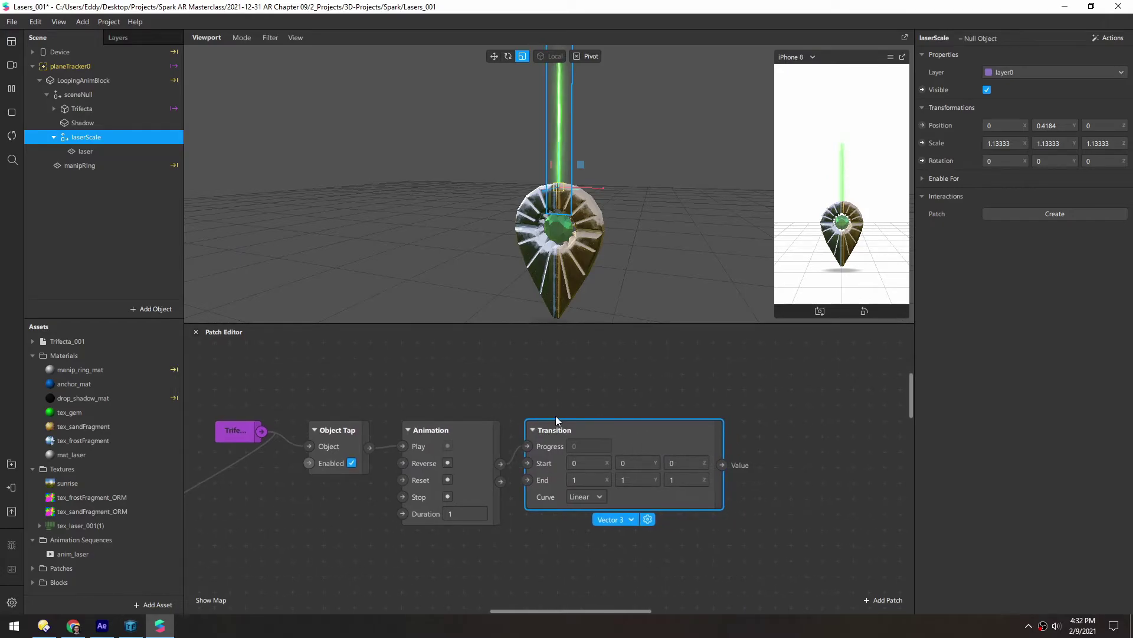
pyautogui.click(922, 145)
pyautogui.moveTo(561, 494); pyautogui.dragTo(771, 440)
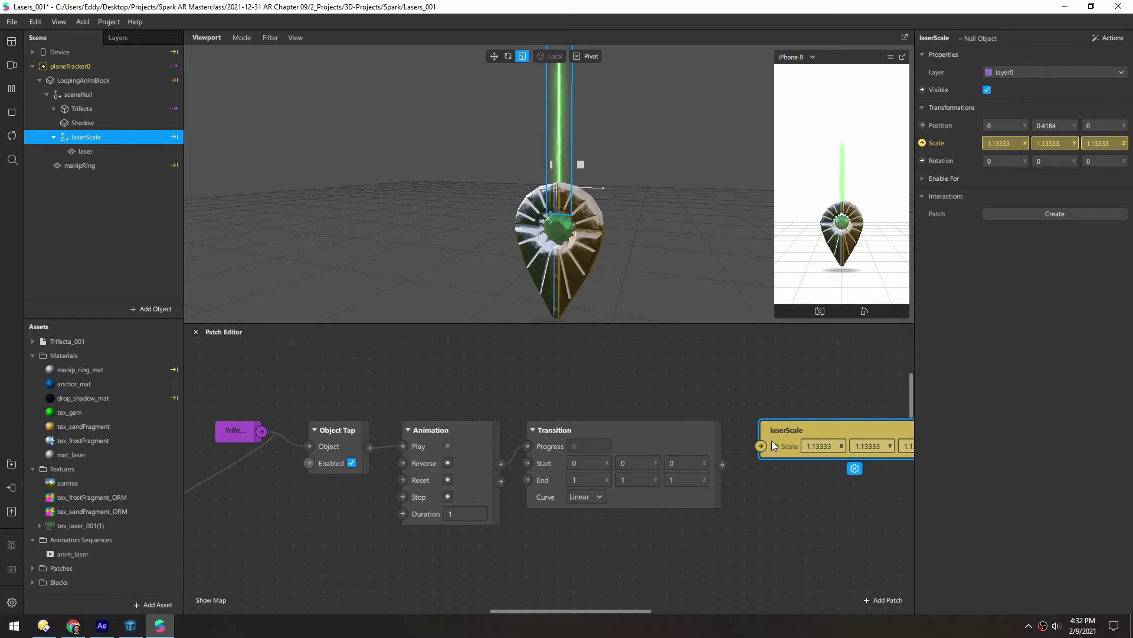
pyautogui.moveTo(743, 537); pyautogui.dragTo(660, 542)
pyautogui.moveTo(639, 471); pyautogui.dragTo(677, 451)
pyautogui.hscroll(-2, 477, 523)
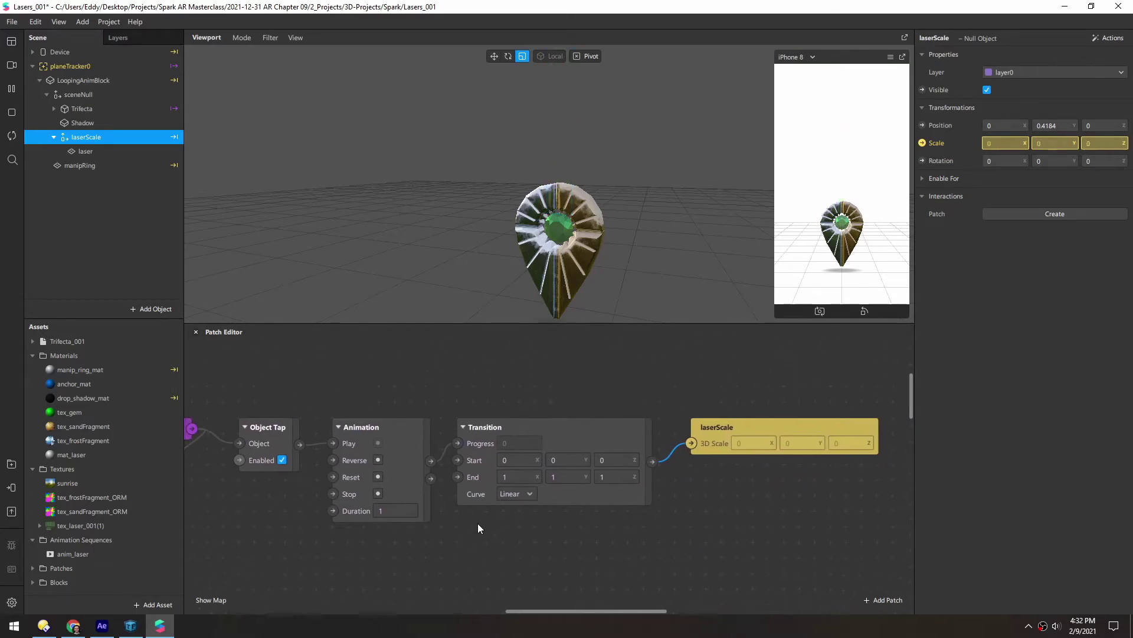
# - Give the Transition patch a Cubic In-Out curve and End values of 2, 2, 2
pyautogui.click(525, 490)
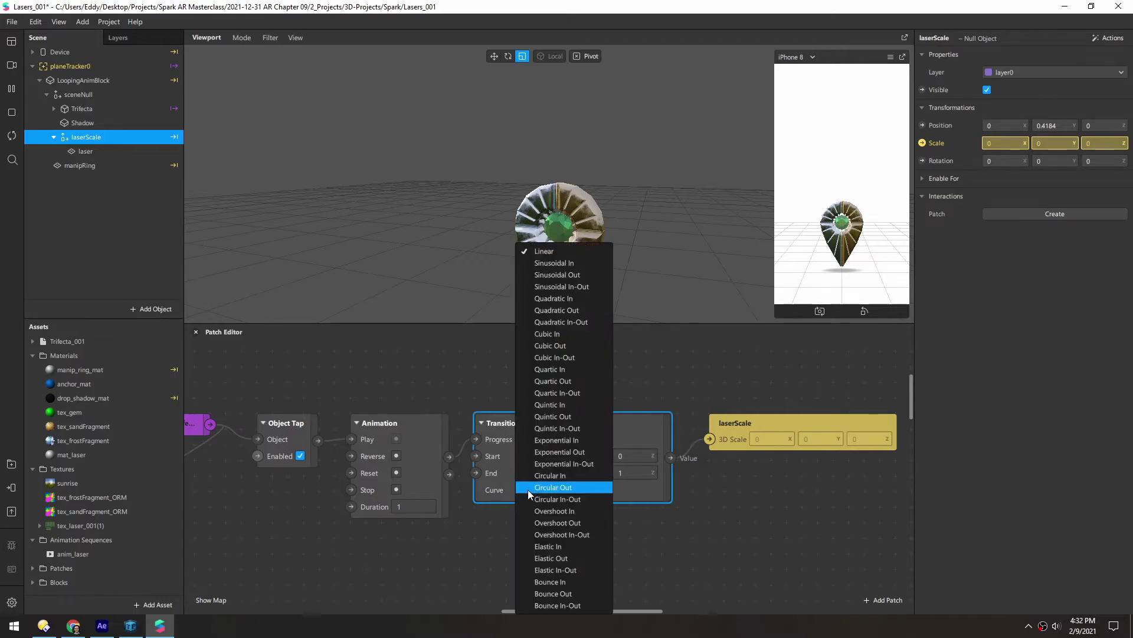
pyautogui.click(554, 357)
pyautogui.hscroll(-2, 342, 531)
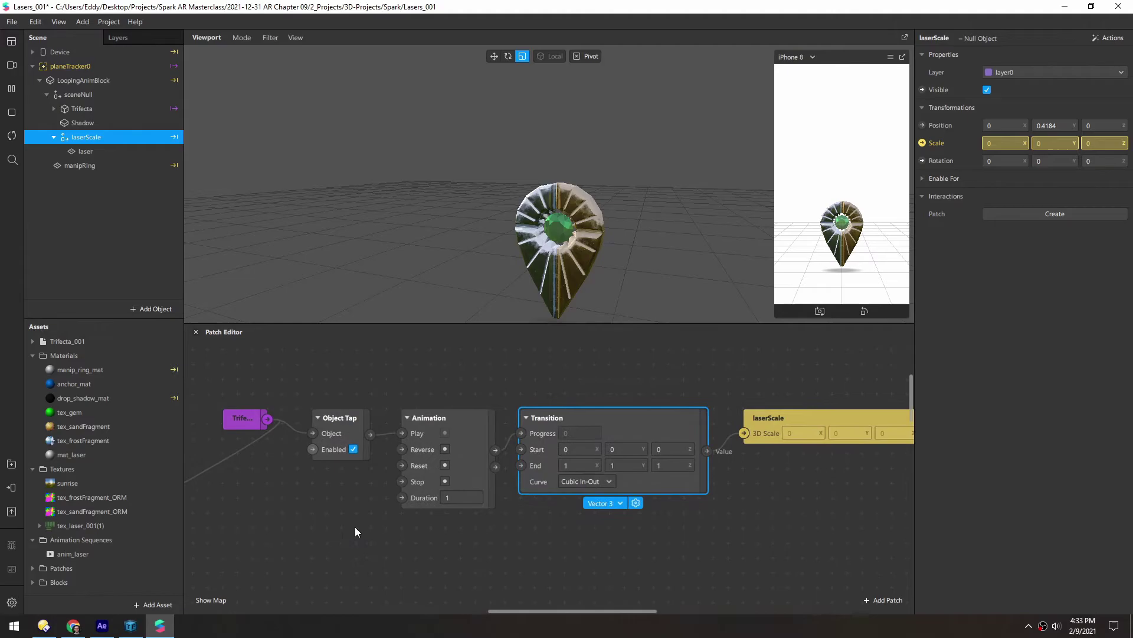
pyautogui.moveTo(554, 534); pyautogui.dragTo(522, 536, button='middle')
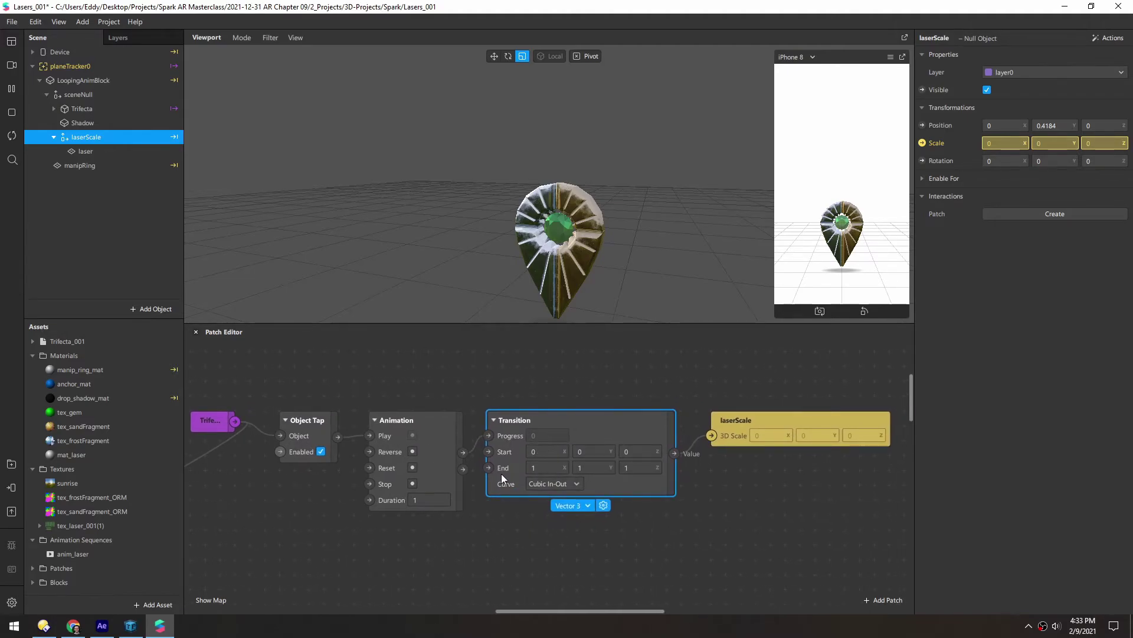
pyautogui.hscroll(2, 557, 468)
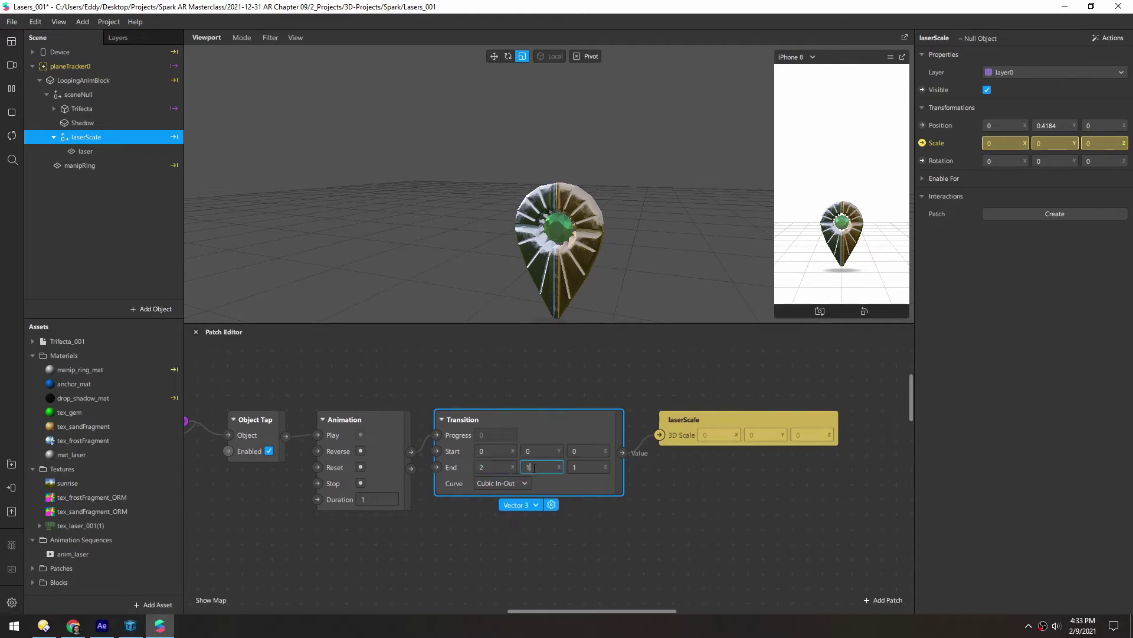
pyautogui.click(471, 536)
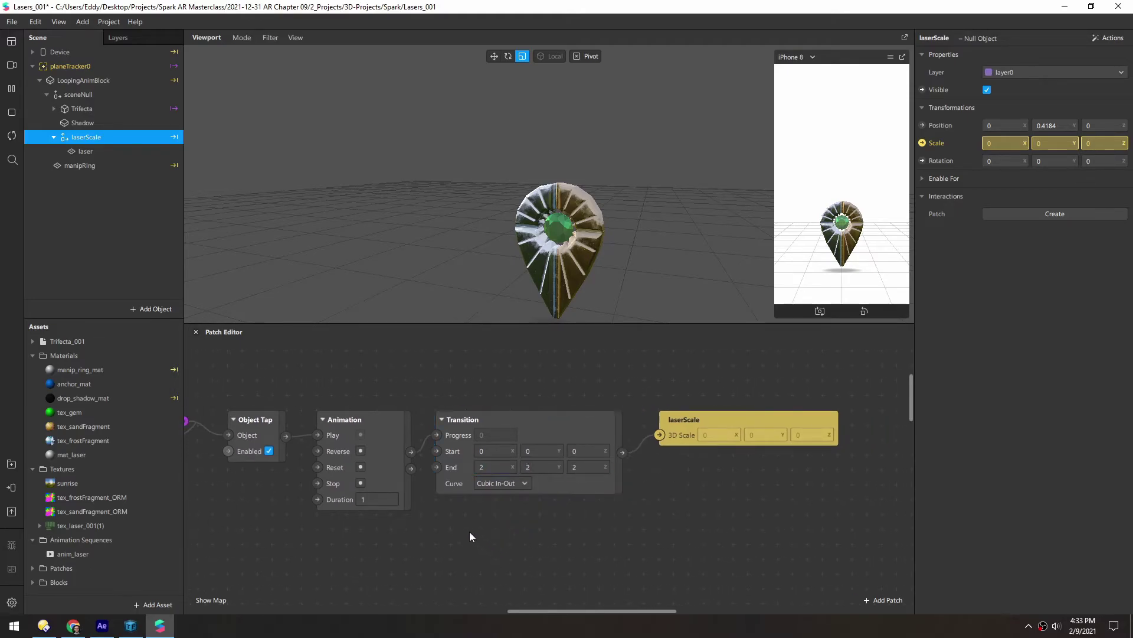
# - Tap the gem pin in the preview, restart the effect, and tap again to replay the laser
pyautogui.click(830, 249)
pyautogui.click(359, 222)
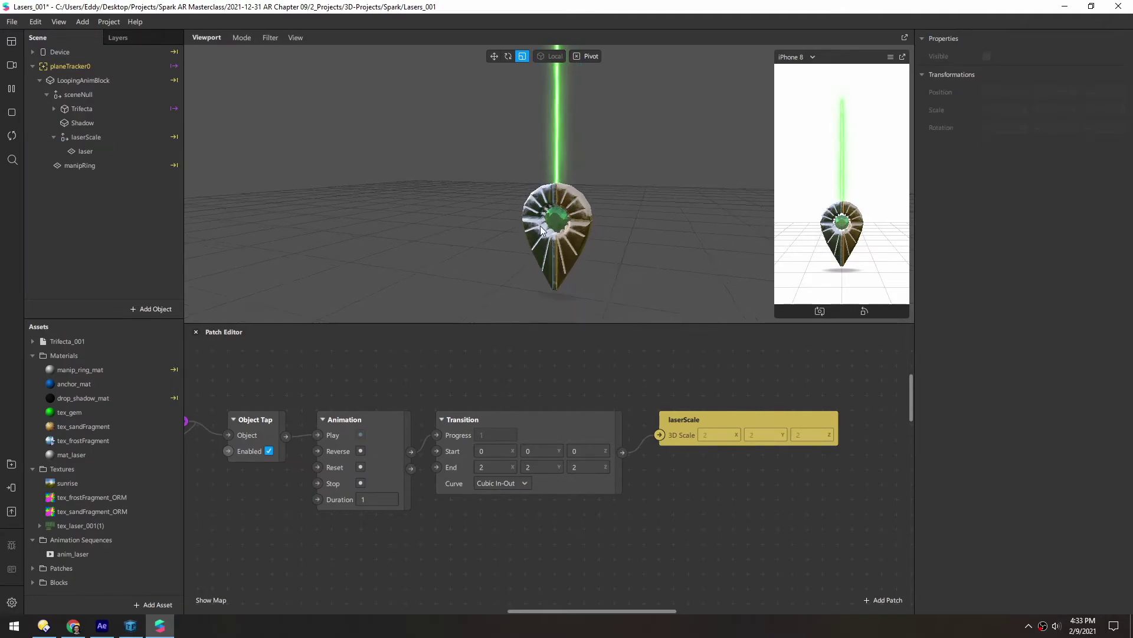
pyautogui.click(12, 136)
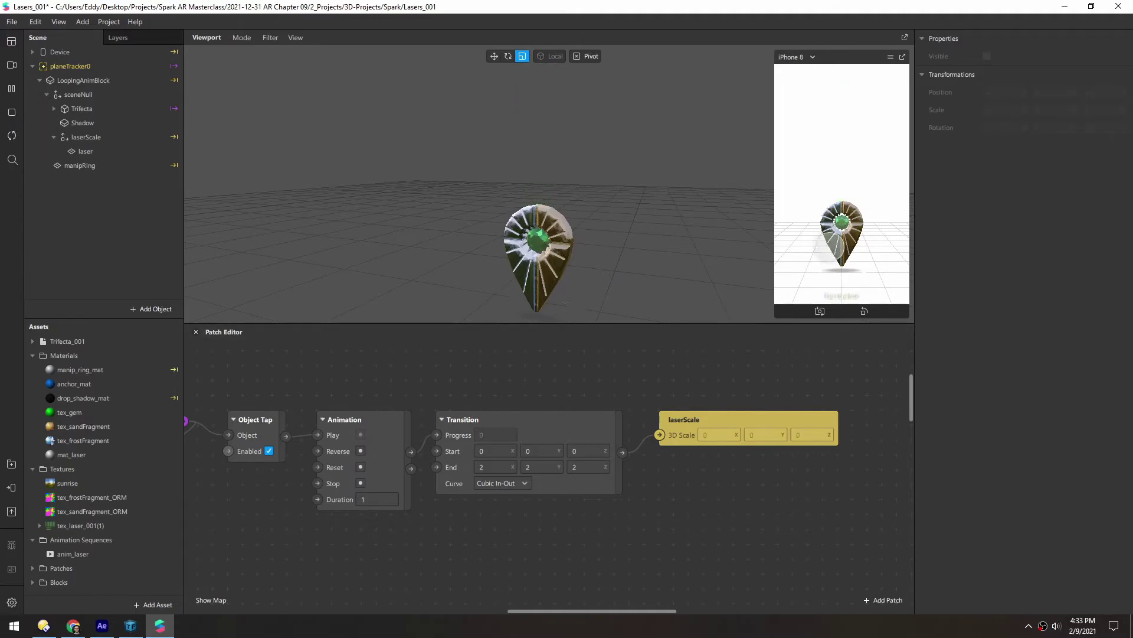
pyautogui.click(833, 241)
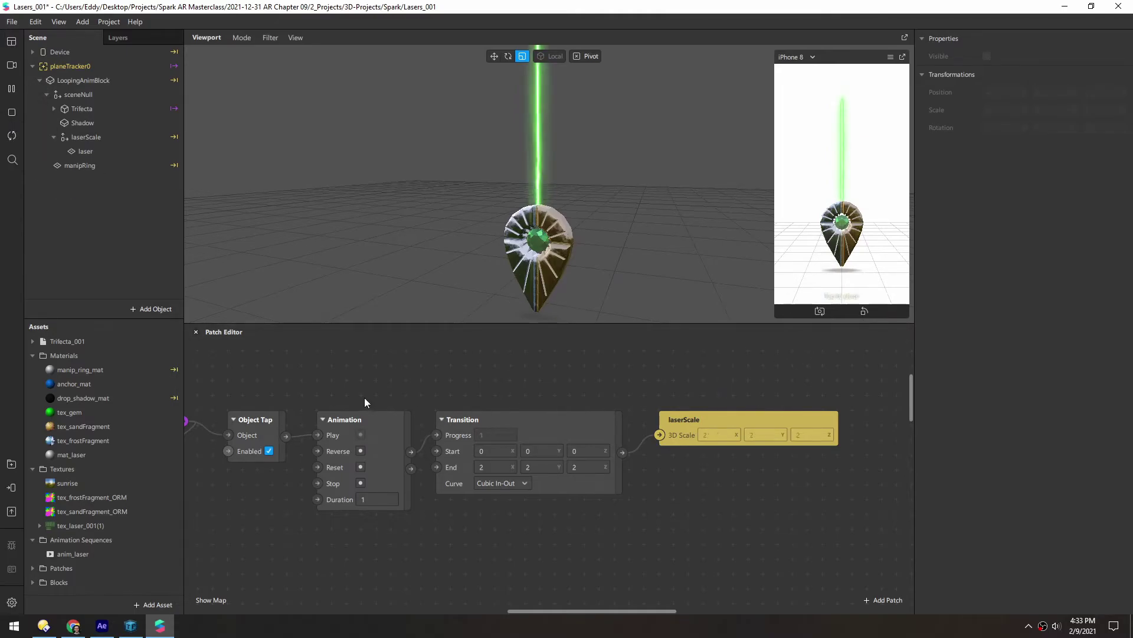
# - Move the Animation, Transition and laserScale patches to the right to make room
pyautogui.moveTo(364, 397); pyautogui.dragTo(412, 393, button='middle')
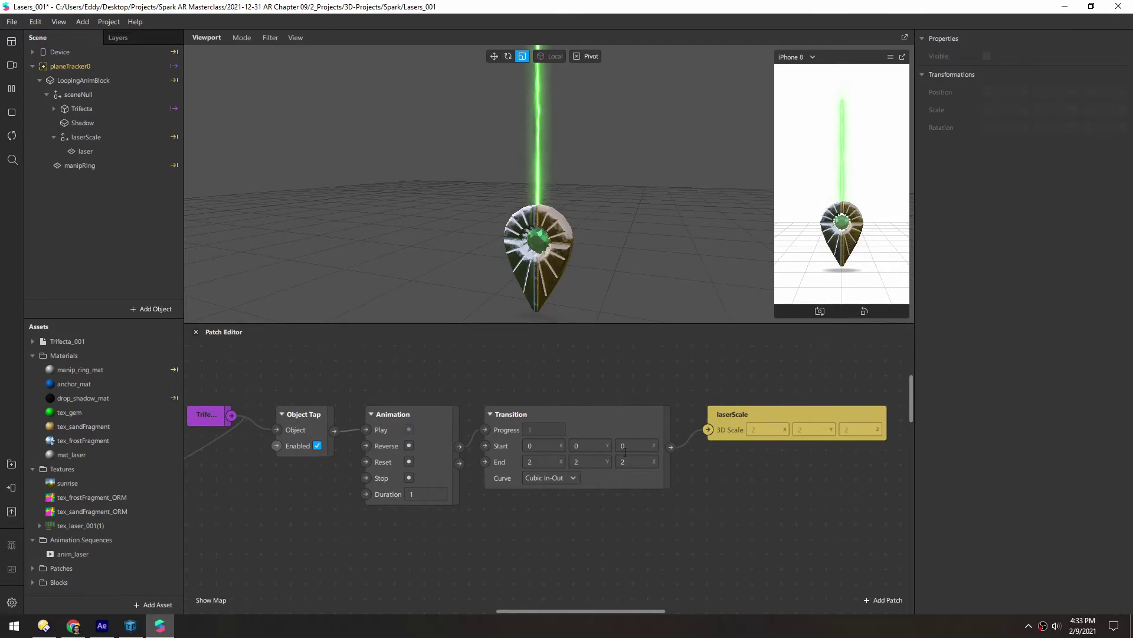
pyautogui.moveTo(614, 471); pyautogui.dragTo(536, 415)
pyautogui.click(448, 483)
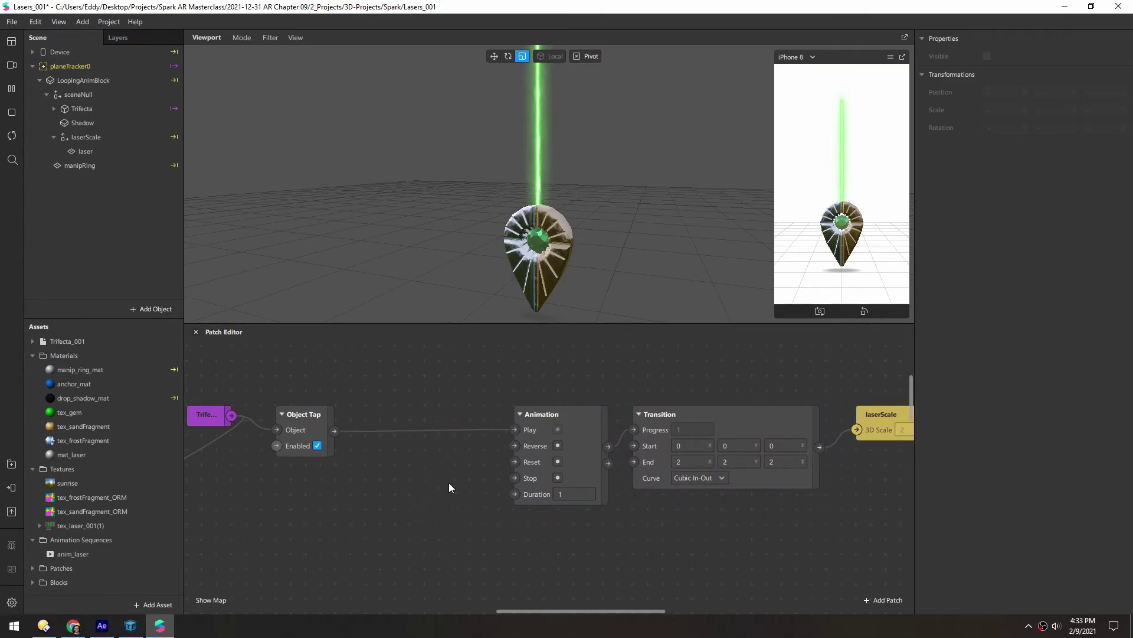
# - Add a Switch patch below Object Tap and wire Object Tap into its Flip input
pyautogui.doubleClick(431, 470)
pyautogui.write('switch')
pyautogui.press('Return')
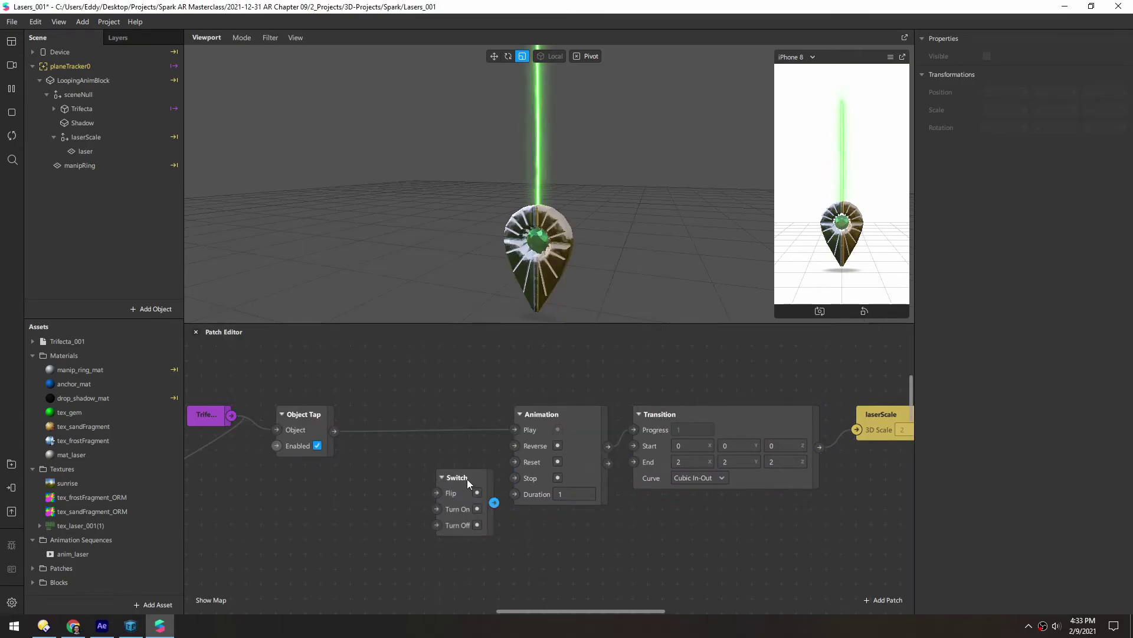
pyautogui.moveTo(466, 479); pyautogui.dragTo(408, 445)
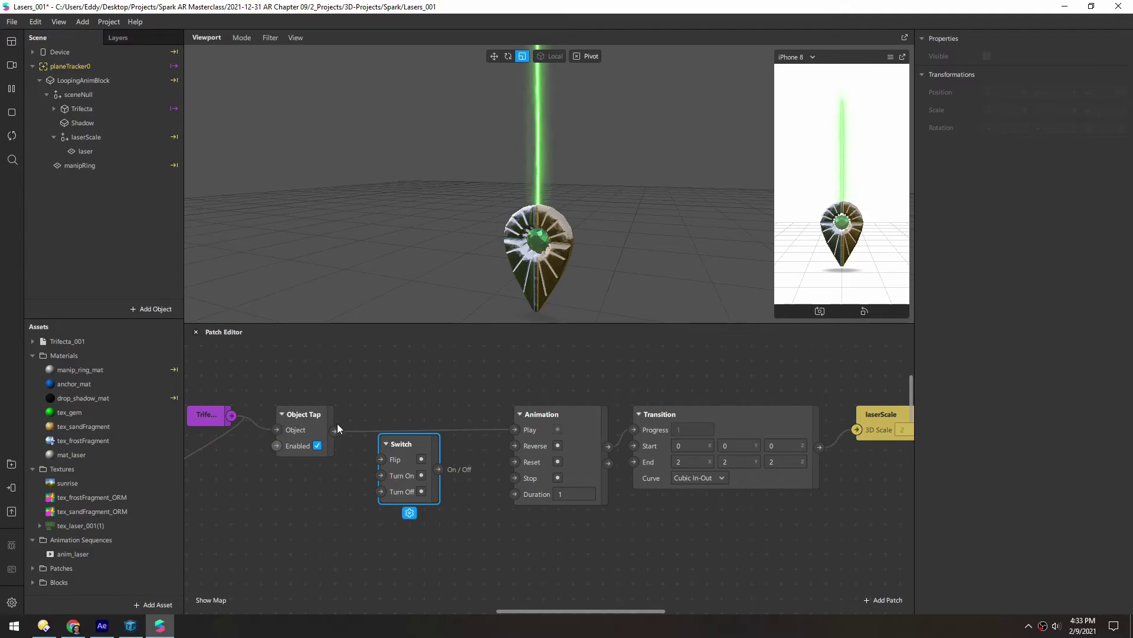
pyautogui.moveTo(335, 430); pyautogui.dragTo(380, 457)
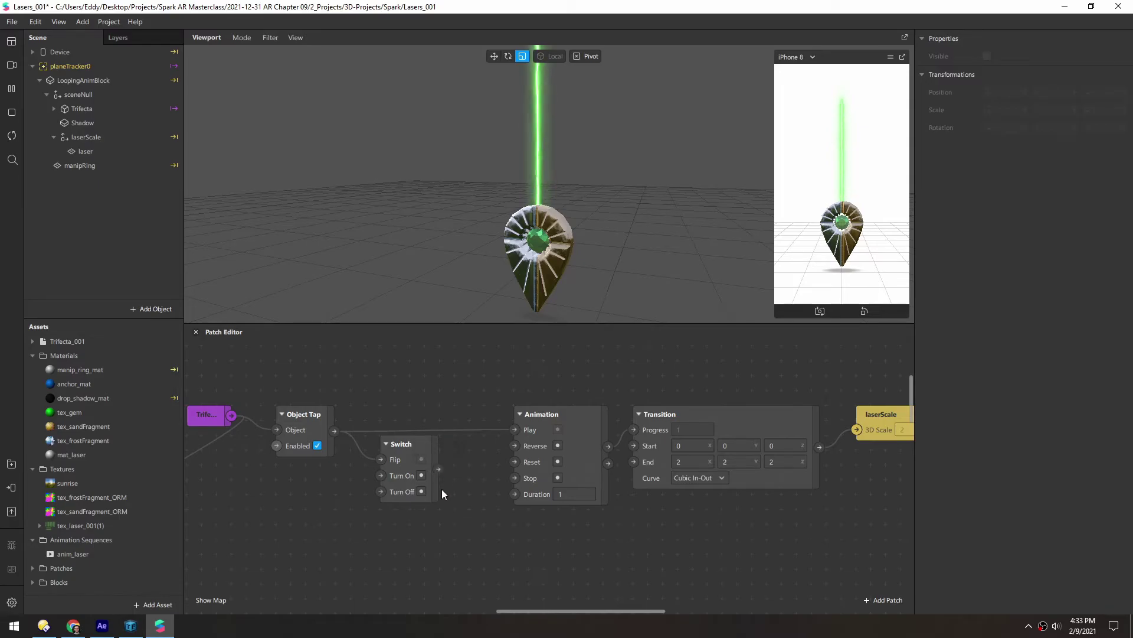
# - Add a Pulse patch fed by the Switch patch's output
pyautogui.moveTo(438, 469); pyautogui.dragTo(458, 452)
pyautogui.write('pulse')
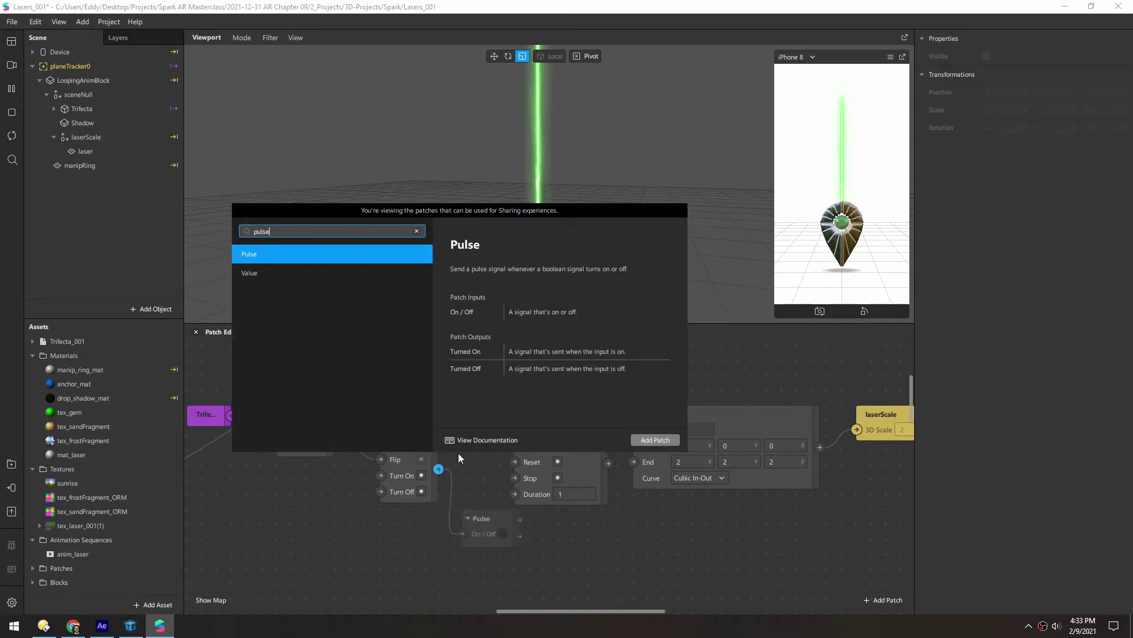
pyautogui.press('Return')
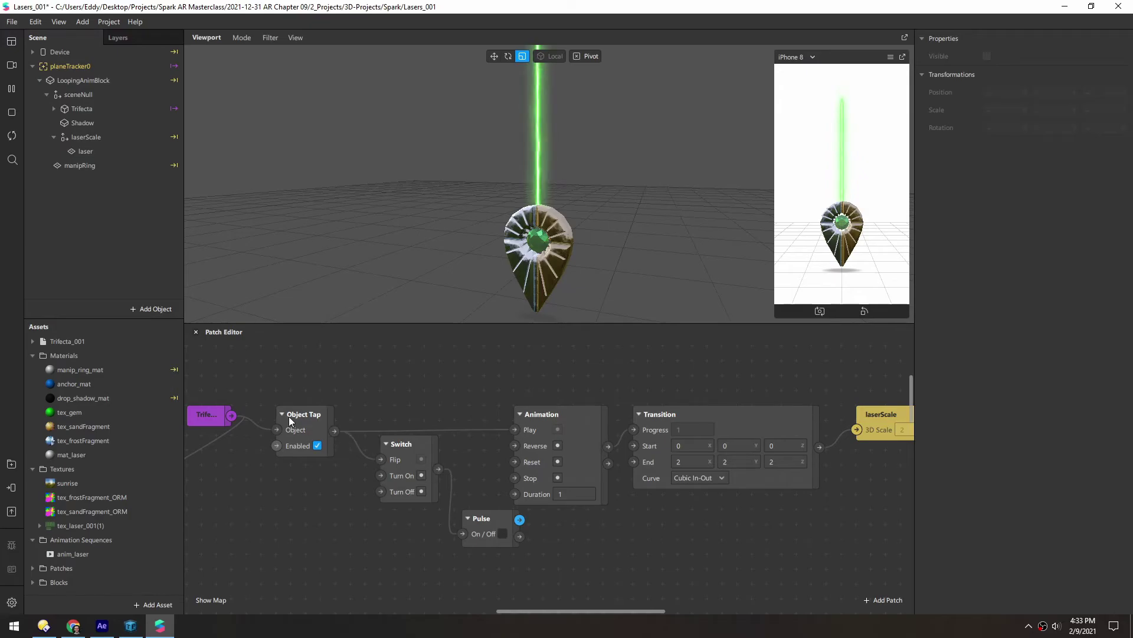
# - Arrange Object Tap, Switch and Pulse so Pulse sits between Switch and Animation
pyautogui.moveTo(288, 416); pyautogui.dragTo(274, 416)
pyautogui.moveTo(401, 444); pyautogui.dragTo(366, 414)
pyautogui.moveTo(483, 519); pyautogui.dragTo(449, 493)
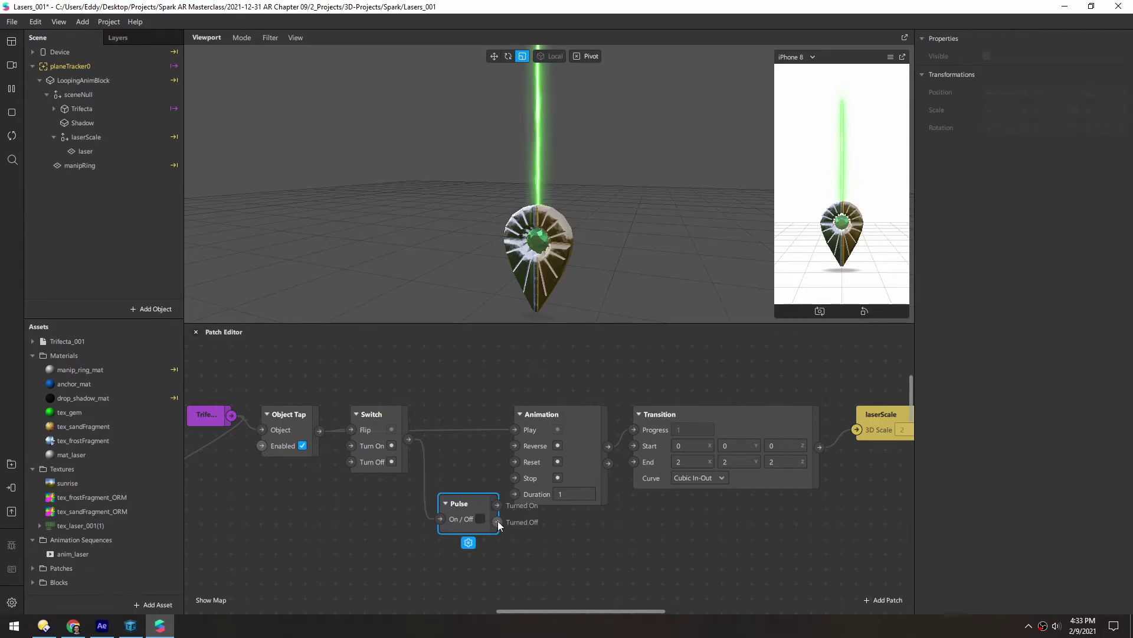
pyautogui.moveTo(474, 501); pyautogui.dragTo(514, 445)
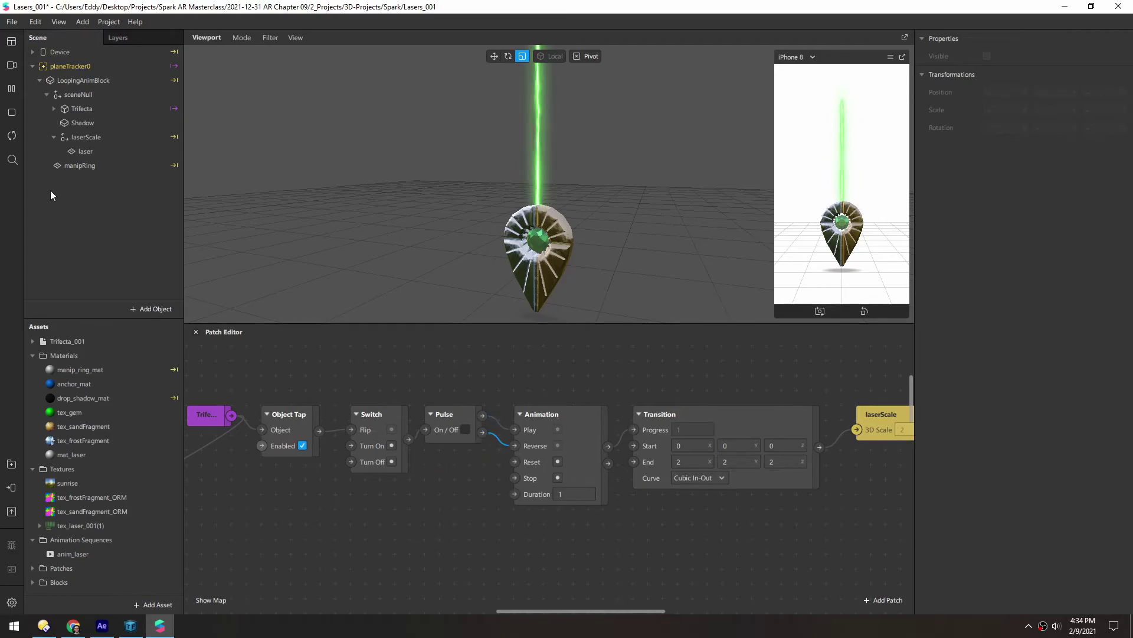
# - Tap the gem pin repeatedly in the preview to retract and shoot out the laser
pyautogui.click(840, 236)
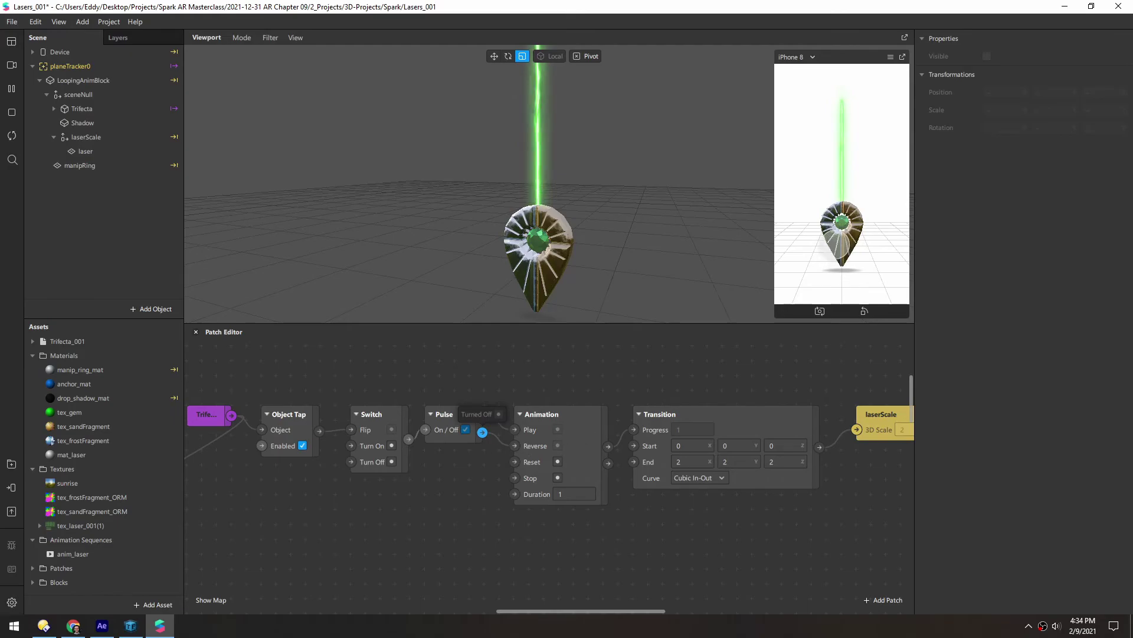
pyautogui.click(839, 248)
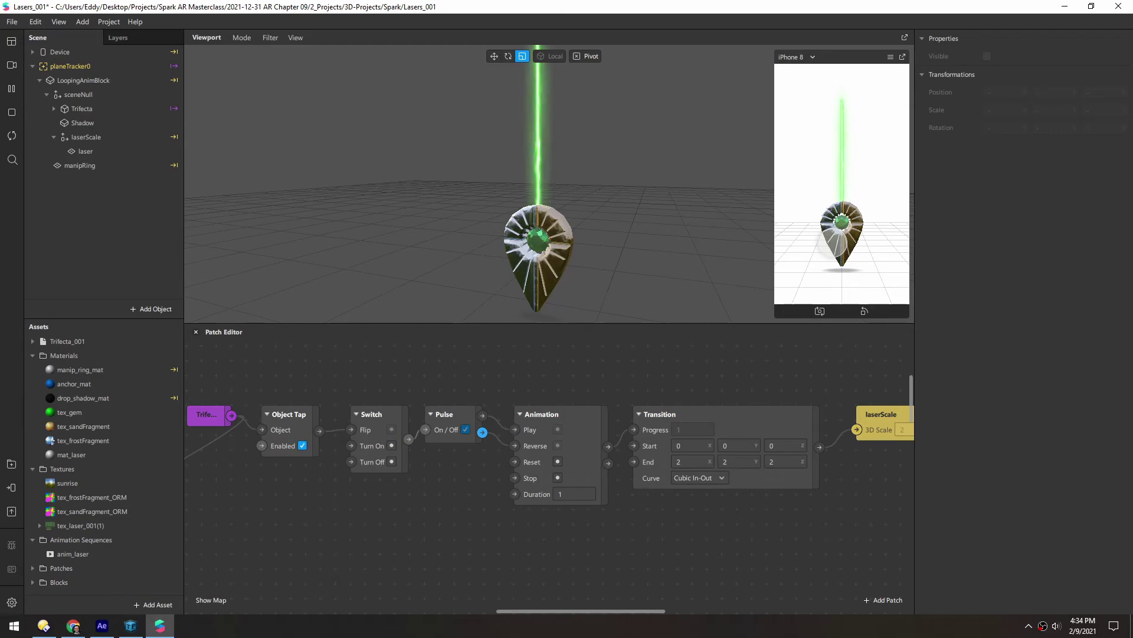
pyautogui.click(828, 243)
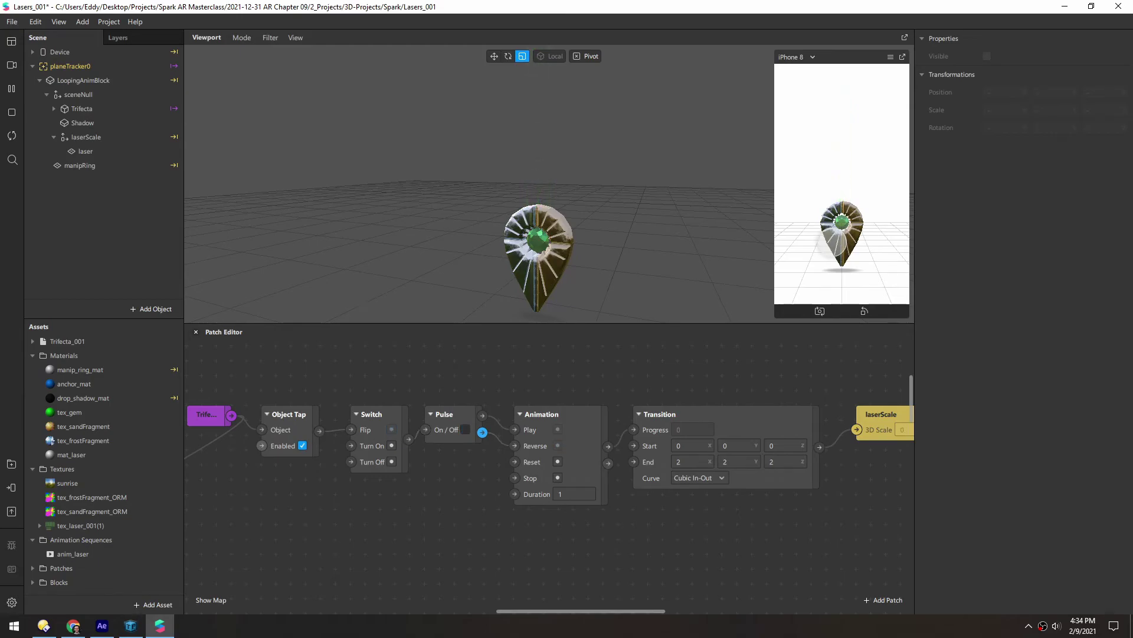
pyautogui.click(827, 242)
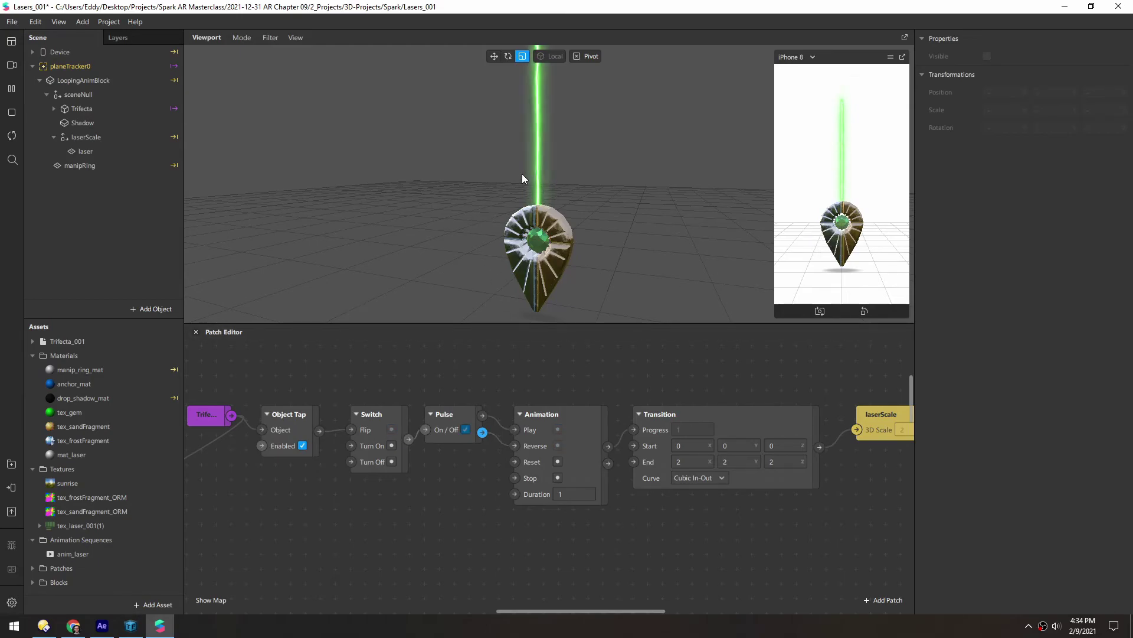
# - Set the Animation patch's Duration to 0.5
pyautogui.click(558, 494)
pyautogui.write('.5')
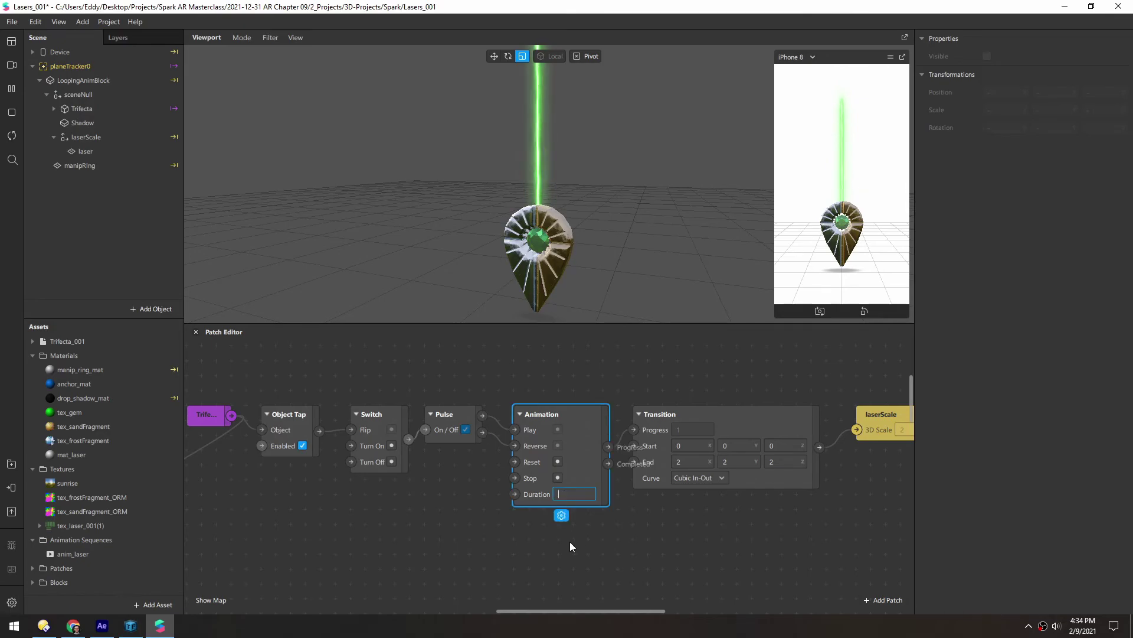
pyautogui.press('Return')
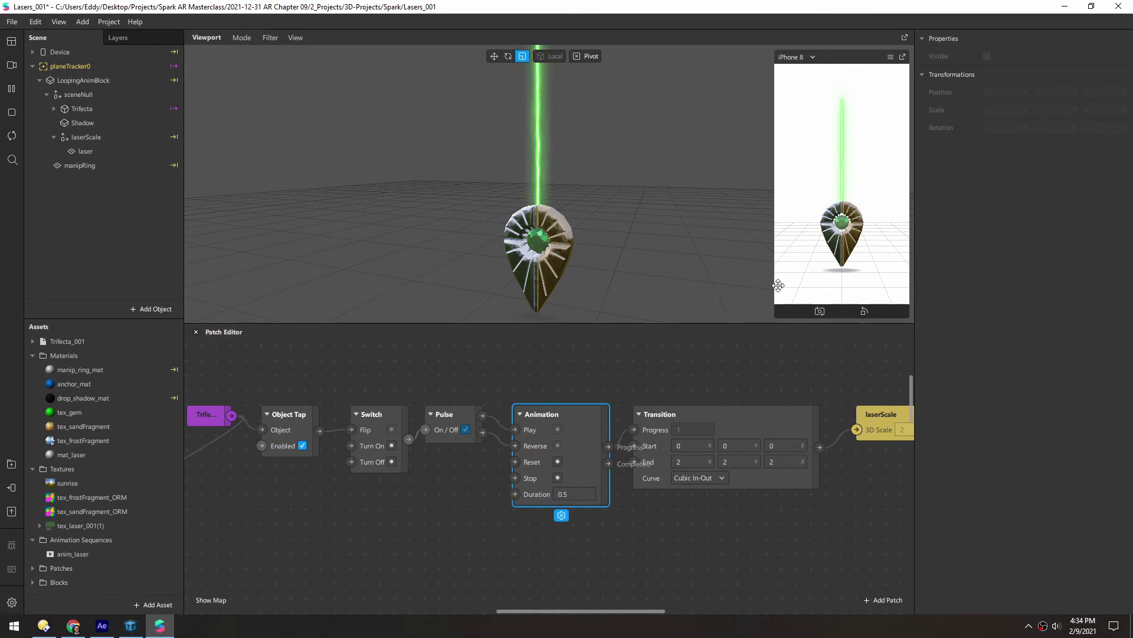
# - Tap the gem pin twice to test the faster laser, then shift the view to the laser tip
pyautogui.click(826, 245)
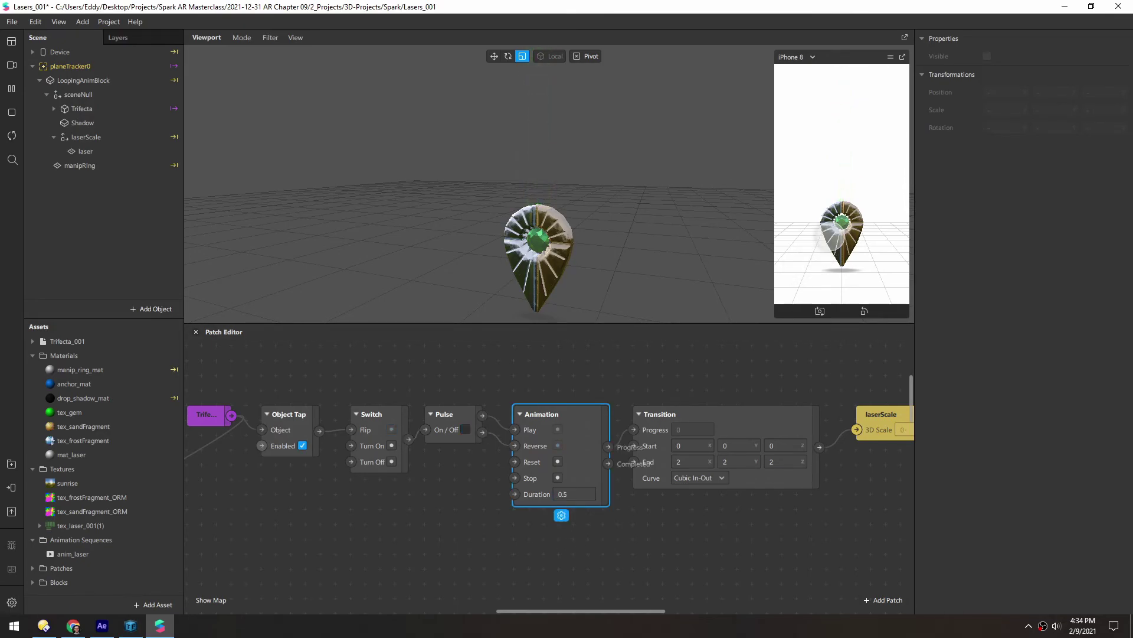
pyautogui.click(825, 245)
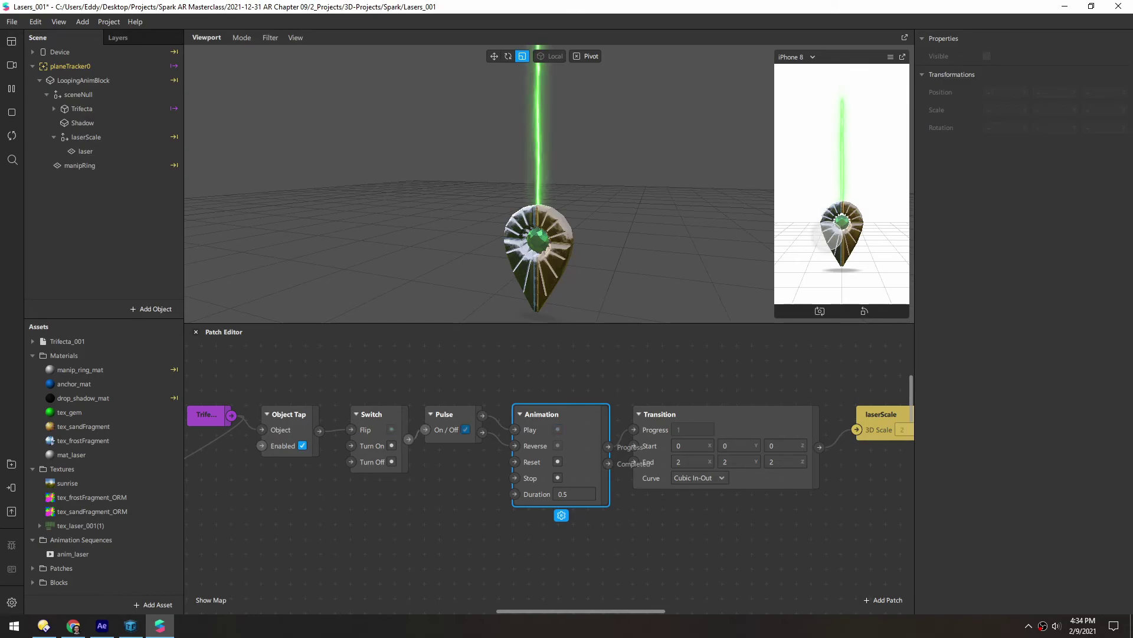
pyautogui.keyDown('alt'); pyautogui.moveTo(474, 246); pyautogui.dragTo(537, 208); pyautogui.keyUp('alt')
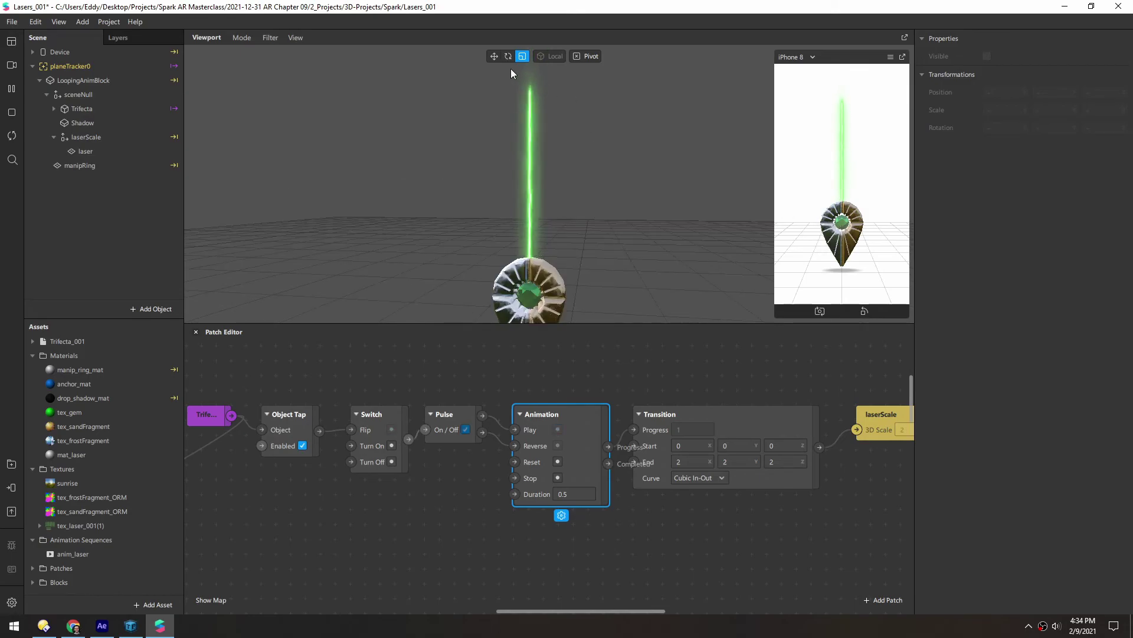
# - Enter 6 as the Transition's End Y value, which registers as 60
pyautogui.click(738, 461)
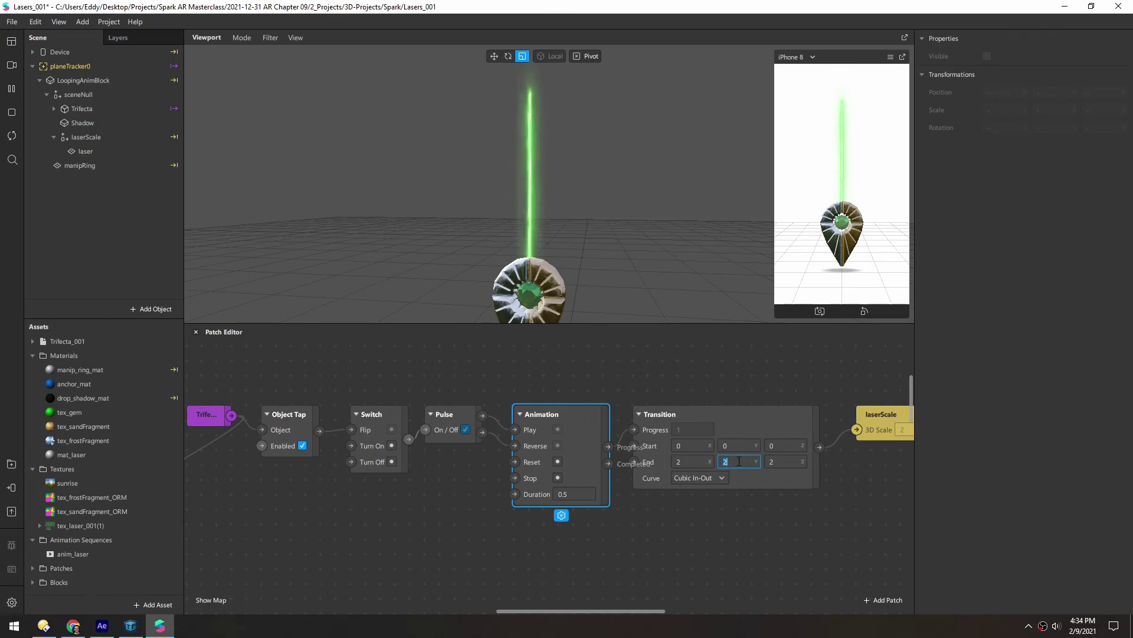
pyautogui.write('6')
pyautogui.press('Return')
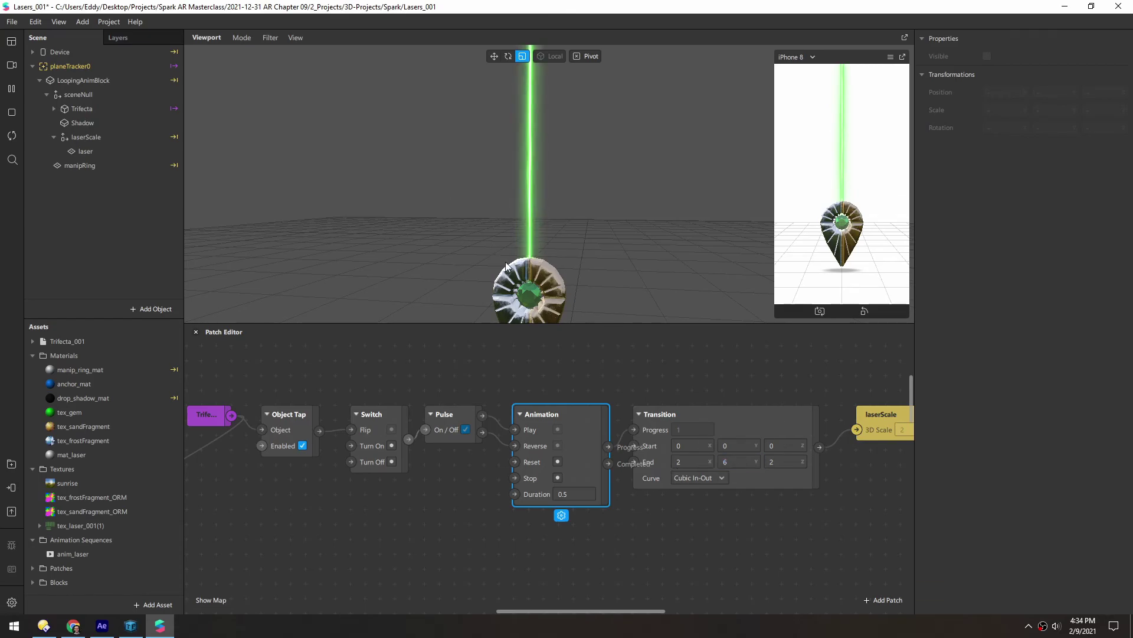
# - Zoom, orbit and pan the viewport to inspect the taller laser beam
pyautogui.scroll(-3, 512, 275)
pyautogui.keyDown('alt'); pyautogui.moveTo(519, 273); pyautogui.dragTo(533, 245); pyautogui.keyUp('alt')
pyautogui.scroll(-4, 531, 242)
pyautogui.moveTo(537, 233); pyautogui.dragTo(582, 130, button='middle')
pyautogui.scroll(4, 530, 288)
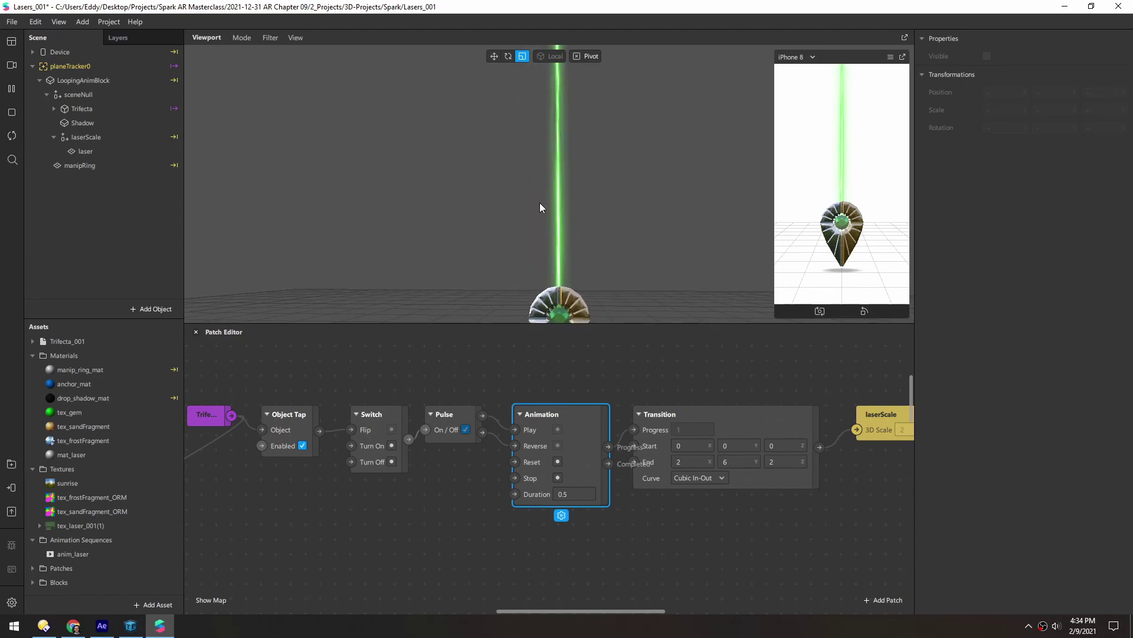
pyautogui.moveTo(573, 276); pyautogui.dragTo(576, 261, button='middle')
pyautogui.scroll(5, 568, 257)
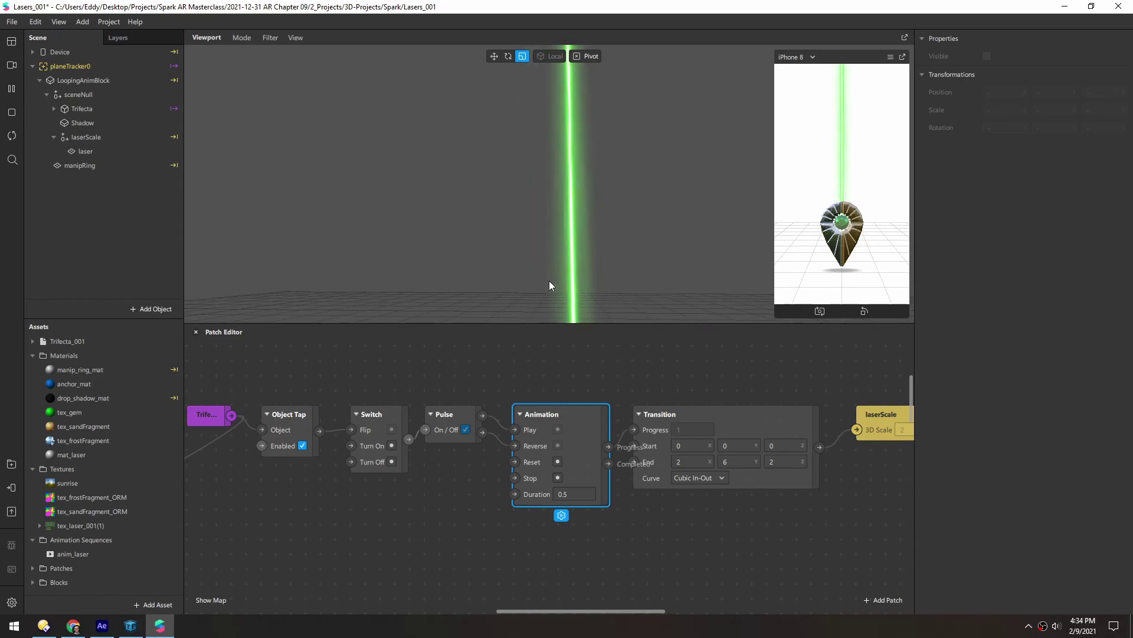
pyautogui.scroll(-8, 545, 170)
pyautogui.moveTo(543, 243); pyautogui.dragTo(541, 270, button='middle')
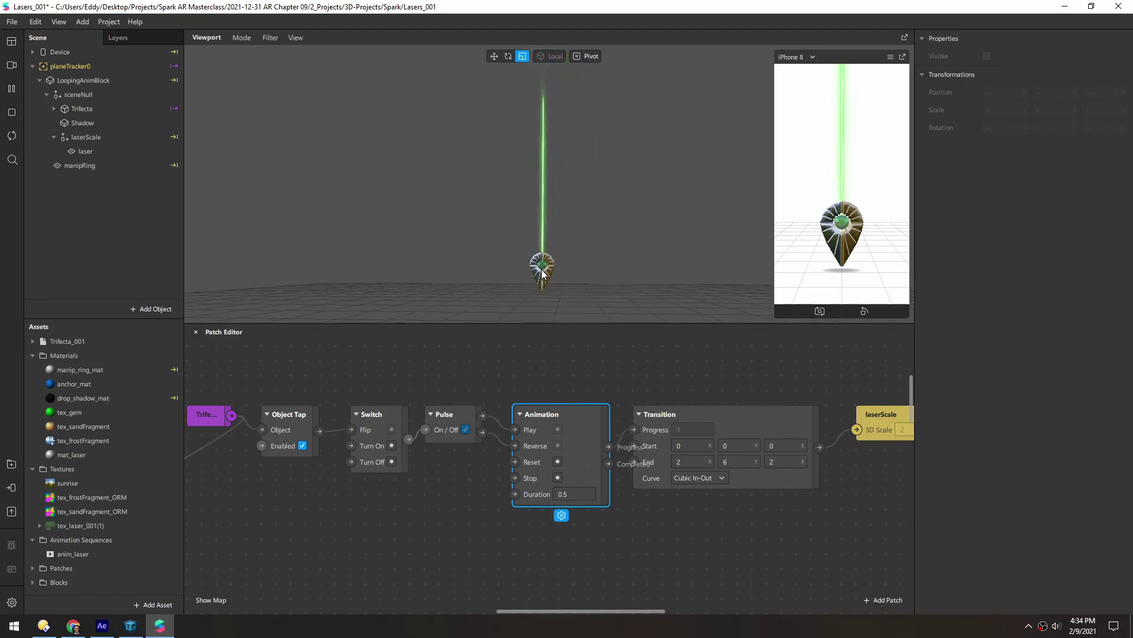
pyautogui.hscroll(1, 729, 463)
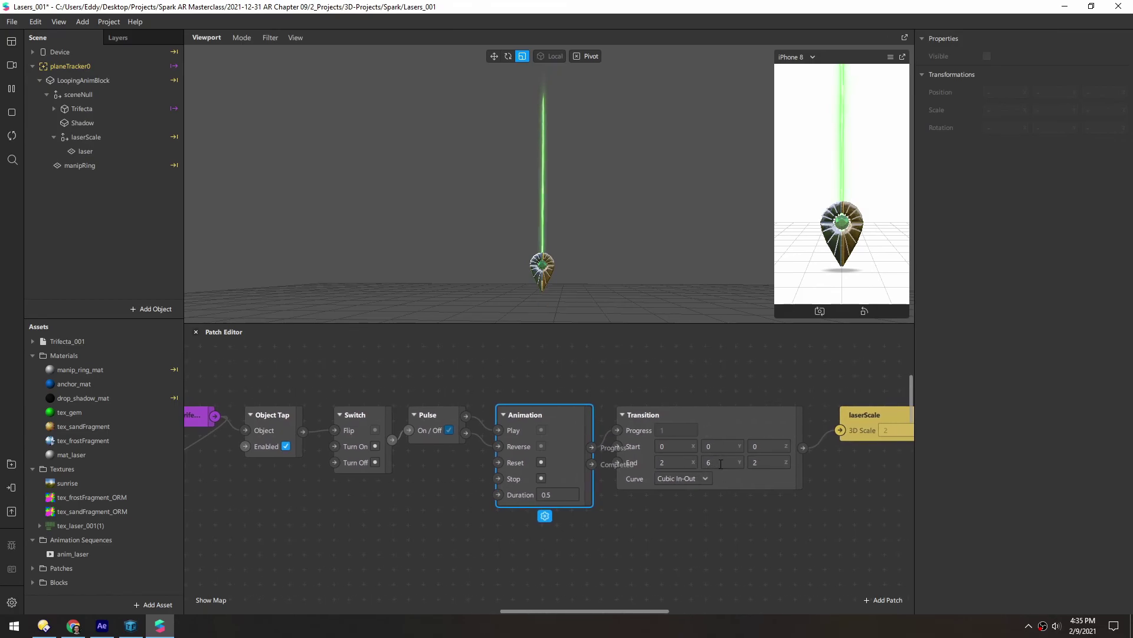
pyautogui.write('0')
pyautogui.press('Return')
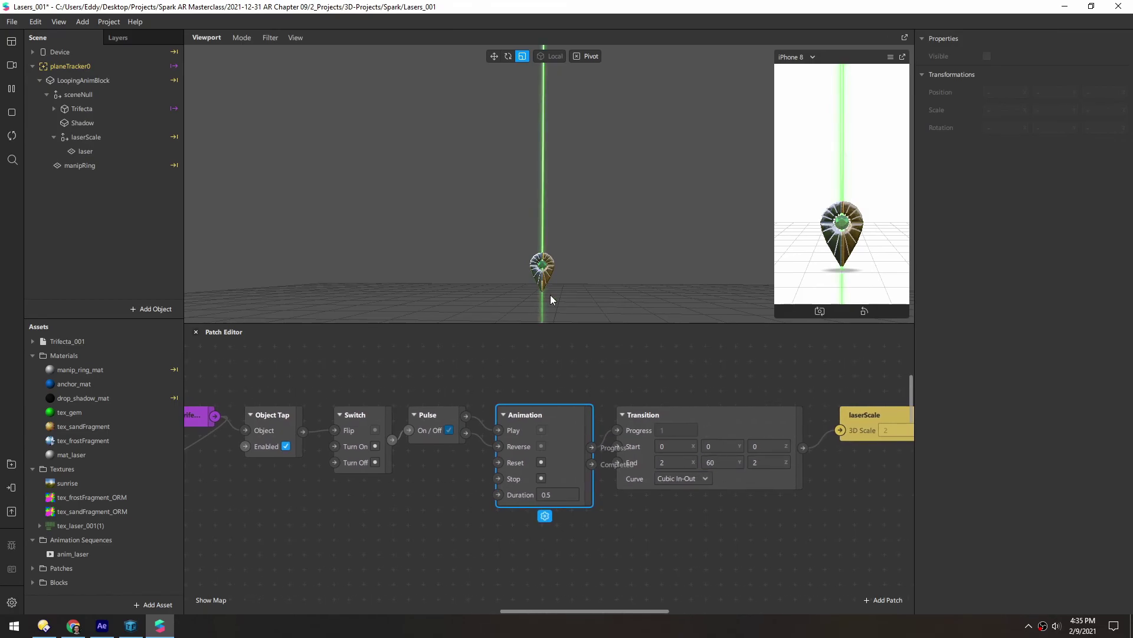
pyautogui.keyDown('alt'); pyautogui.moveTo(533, 235); pyautogui.dragTo(533, 259); pyautogui.keyUp('alt')
pyautogui.scroll(6, 538, 267)
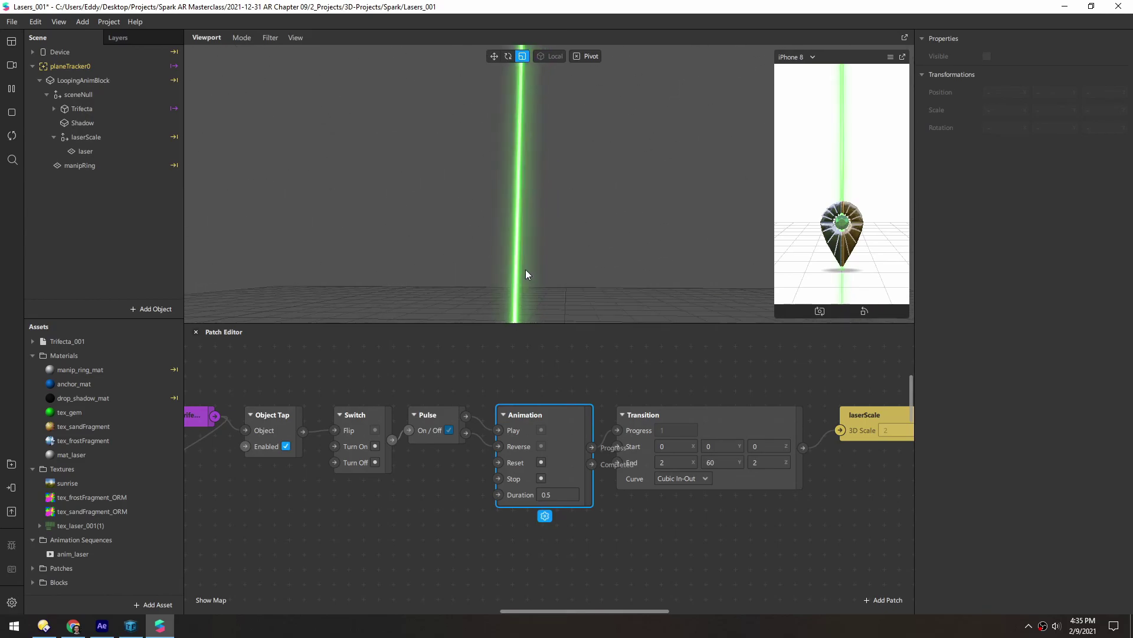
pyautogui.moveTo(525, 269); pyautogui.dragTo(611, 3, button='middle')
pyautogui.moveTo(547, 275); pyautogui.dragTo(536, 233)
pyautogui.scroll(-4, 536, 236)
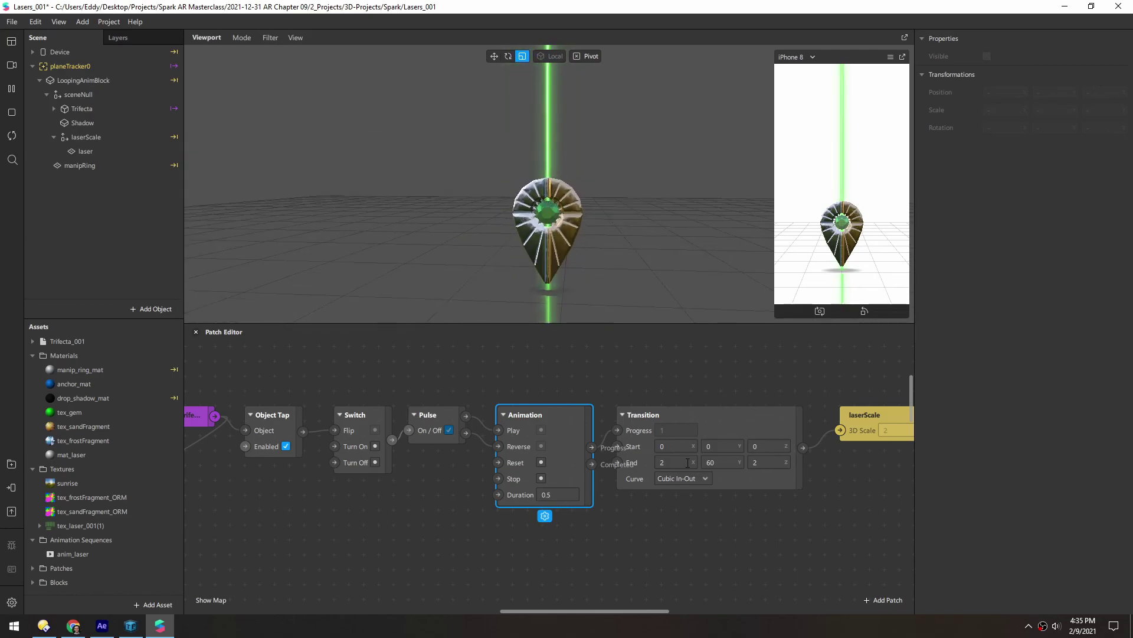
pyautogui.click(722, 462)
pyautogui.write('6')
pyautogui.press('Return')
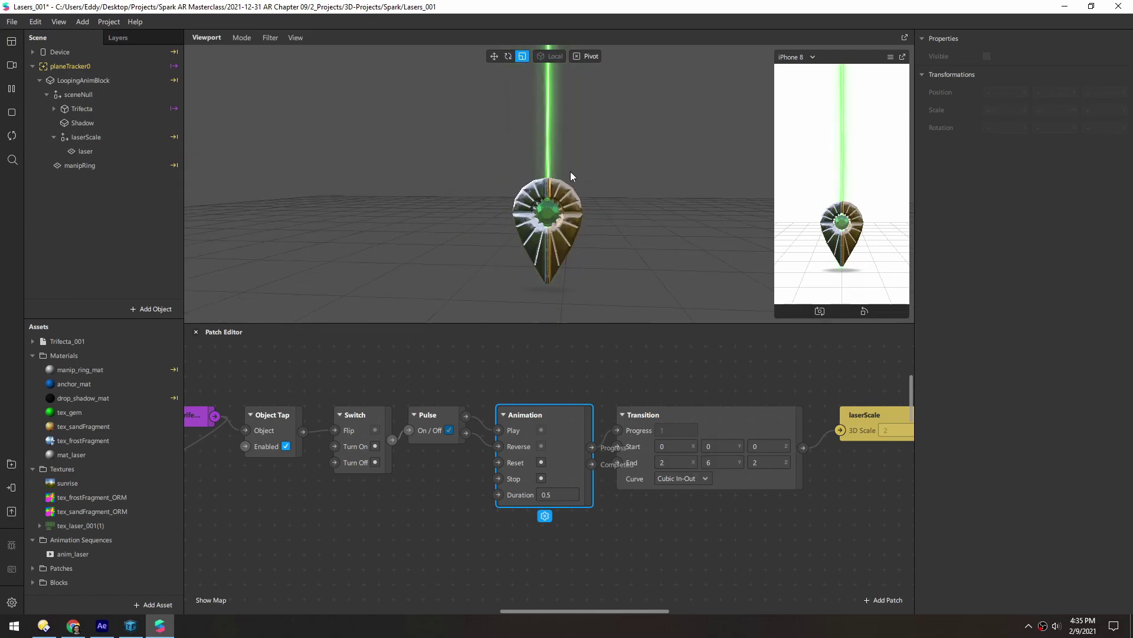
pyautogui.scroll(-2, 542, 199)
pyautogui.scroll(2, 542, 198)
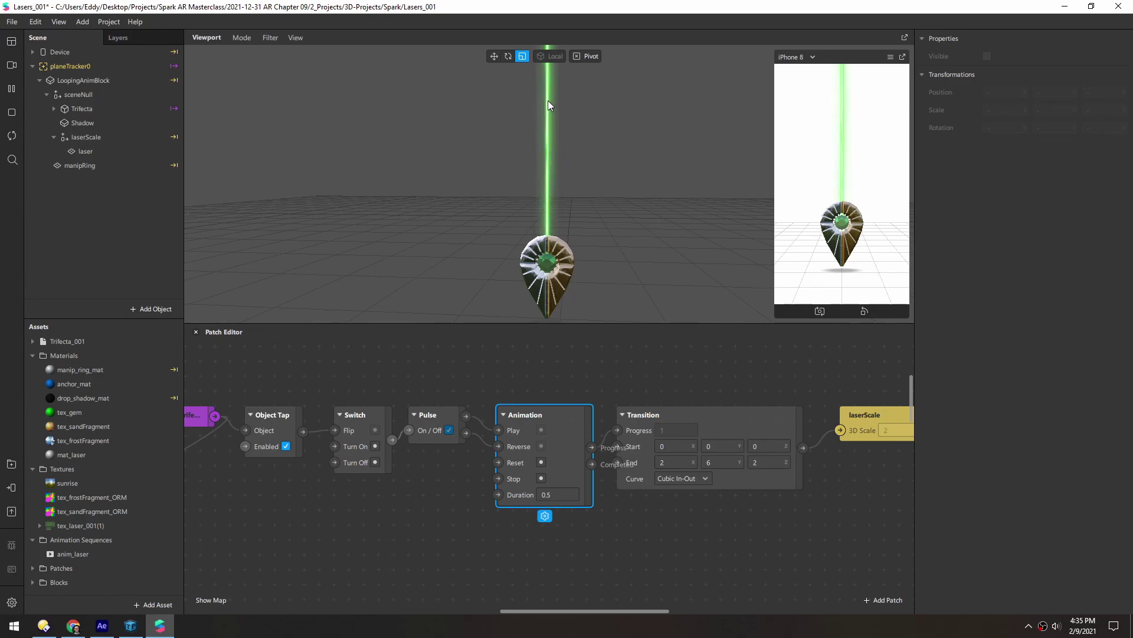
pyautogui.scroll(1, 543, 277)
pyautogui.scroll(-4, 544, 277)
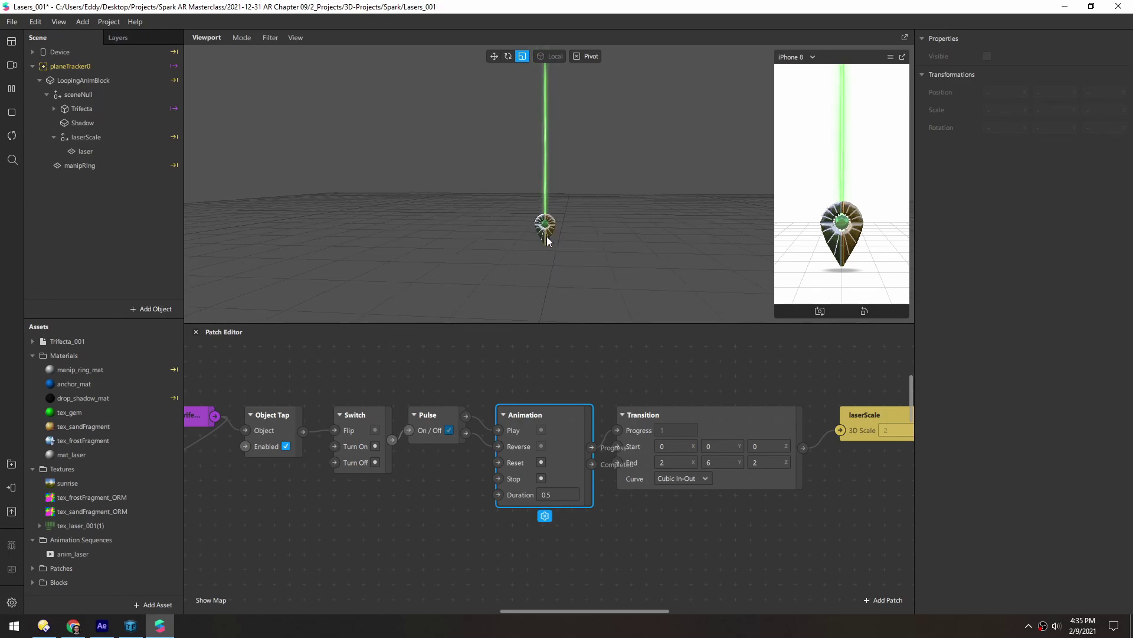
pyautogui.scroll(4, 525, 276)
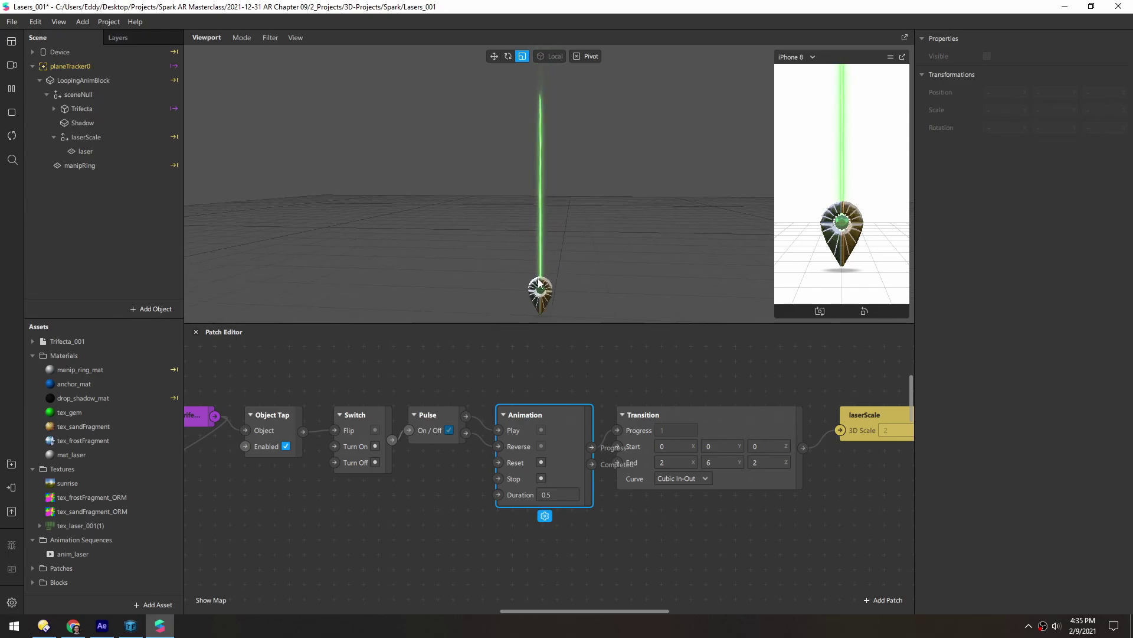